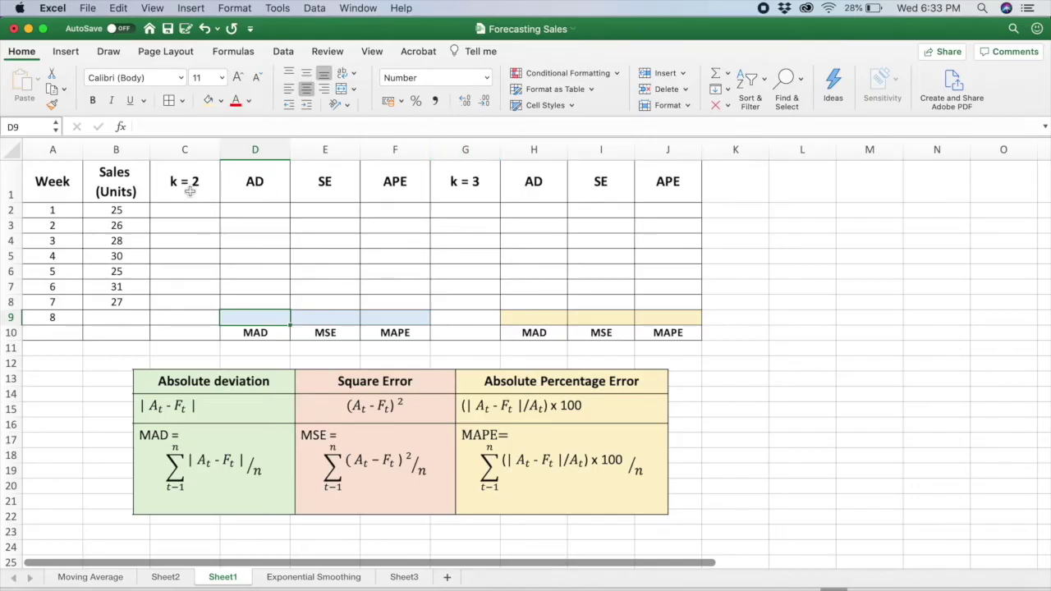
Start a Moving Average analysis with sales range B2:B8 as the input
left_click(283, 53)
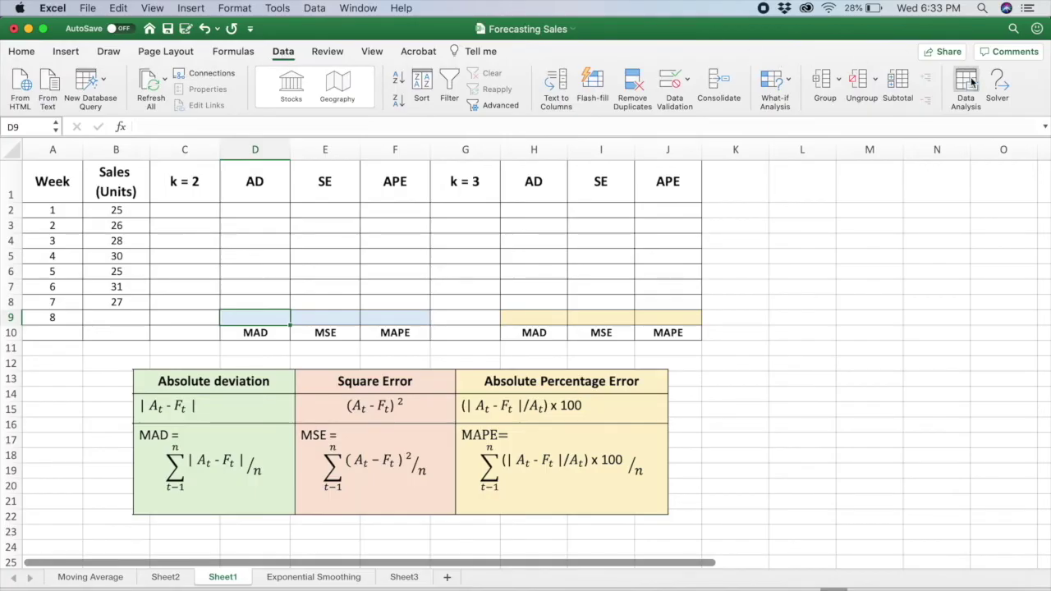
left_click(966, 81)
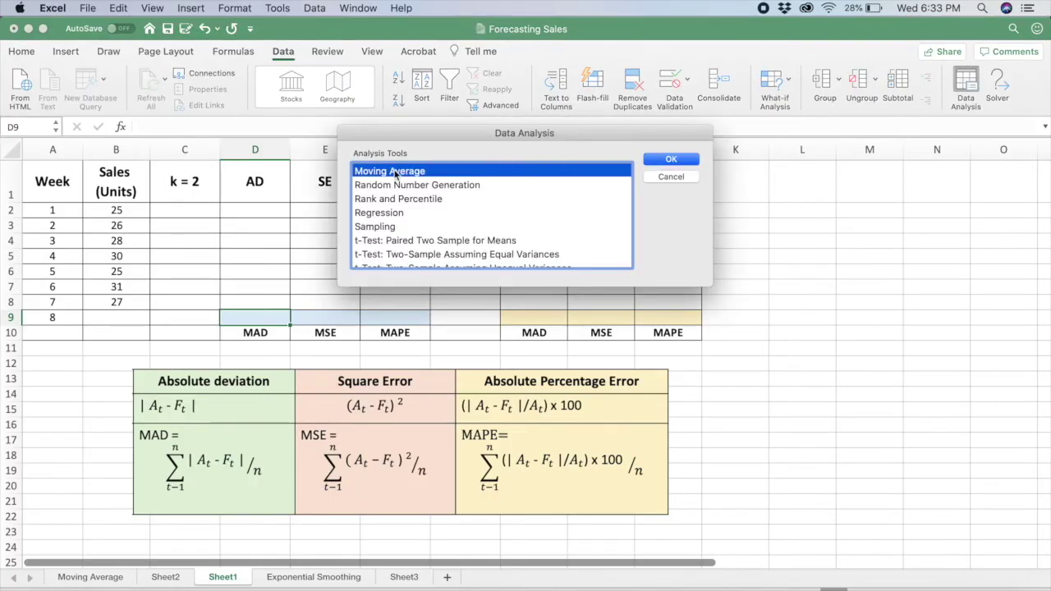
left_click(669, 161)
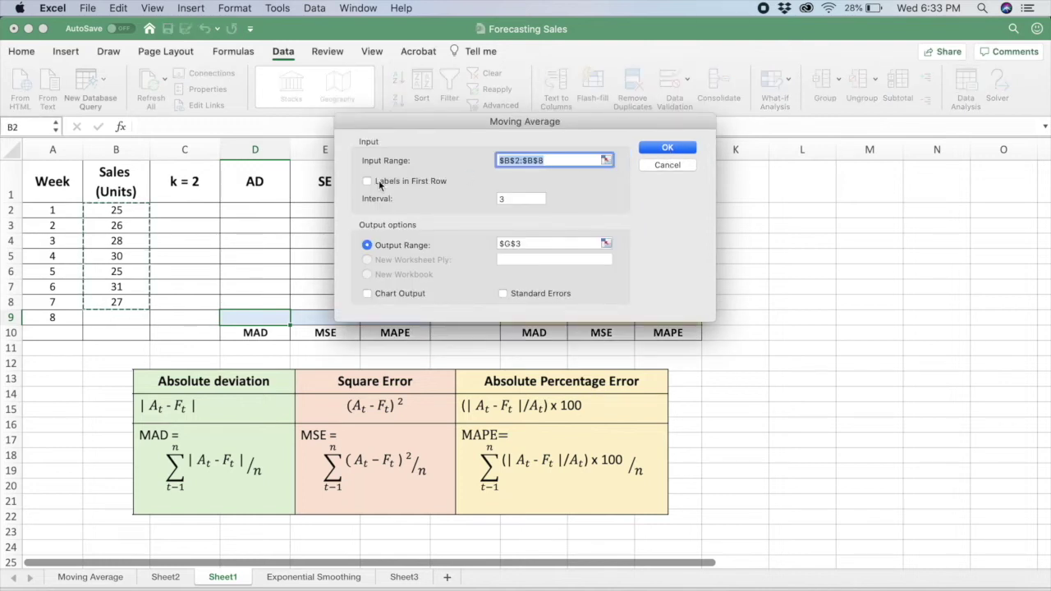
left_click(606, 158)
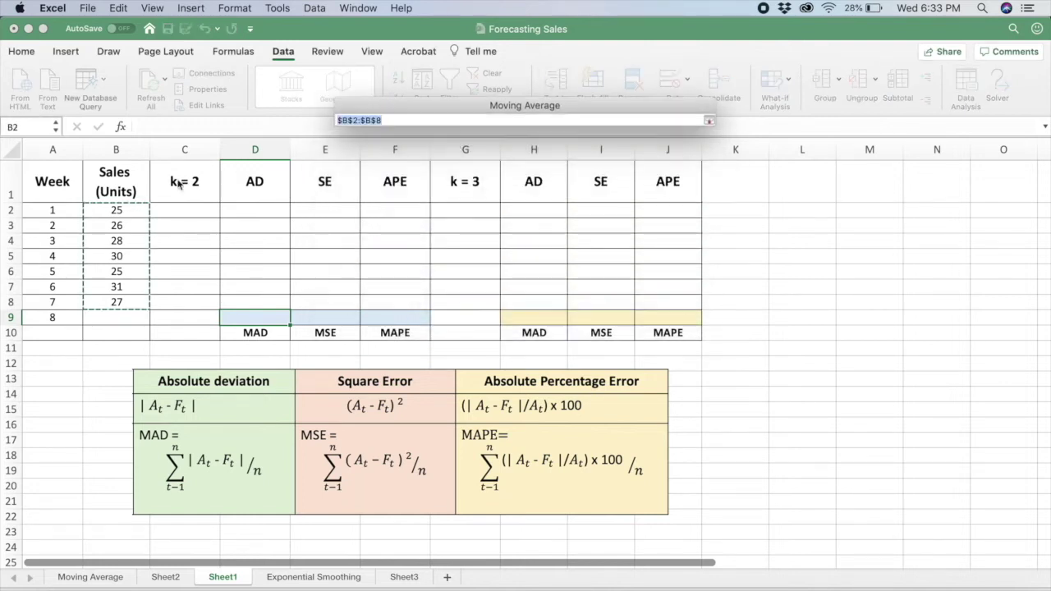
left_click_drag(123, 211, 137, 305)
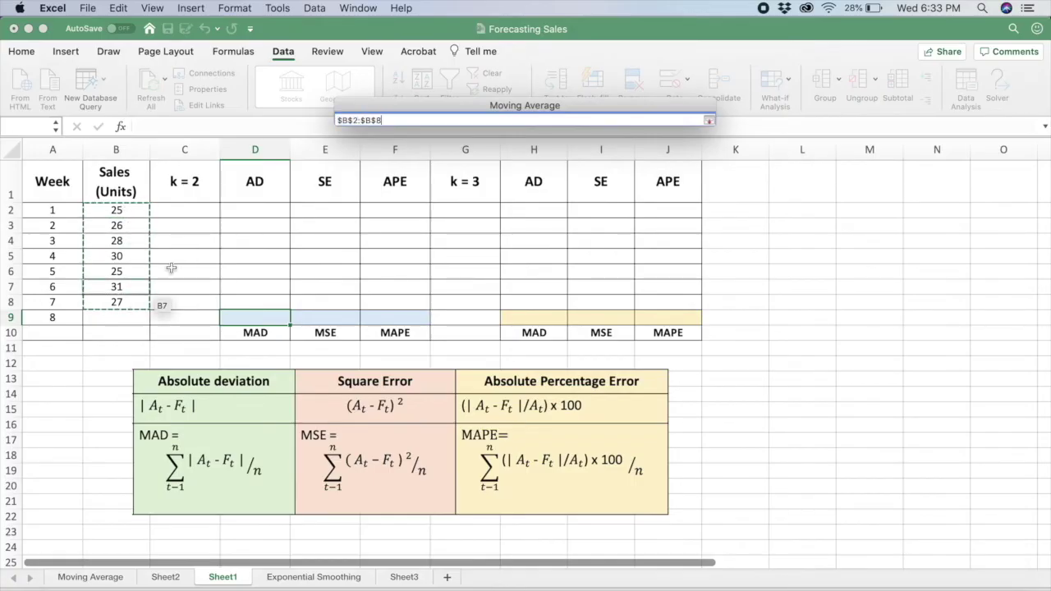
left_click(709, 119)
Run it with interval 2 and output at C3, then clear the #N/A left in C3
left_click(513, 198)
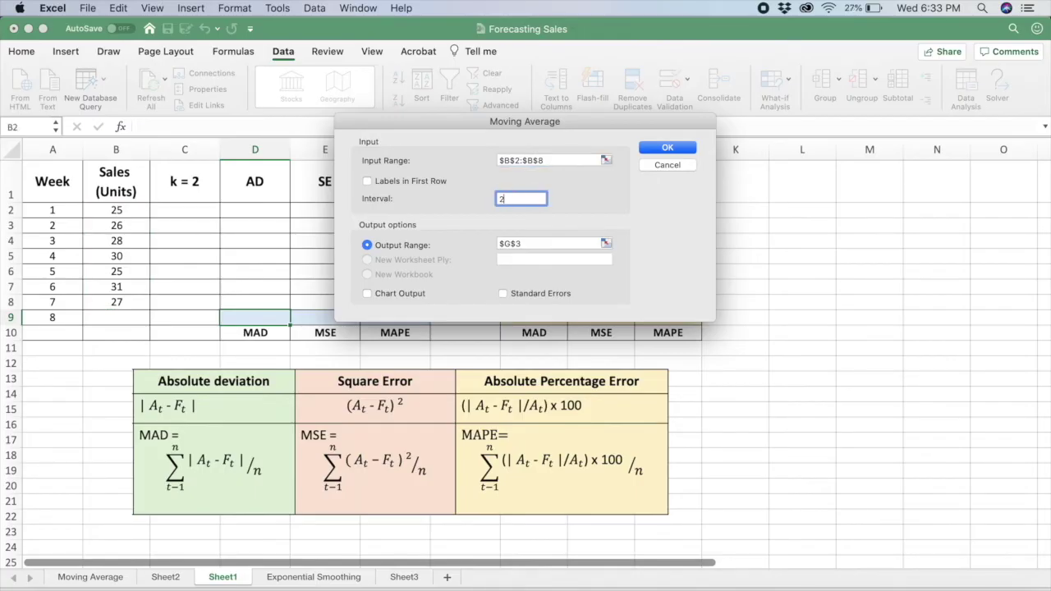
left_click(605, 243)
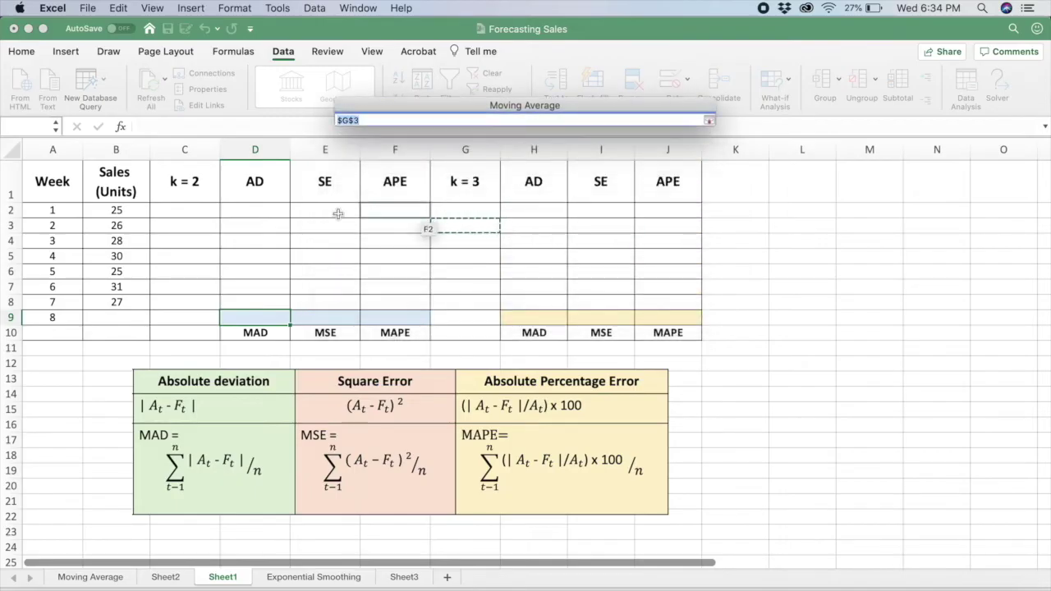
left_click(194, 224)
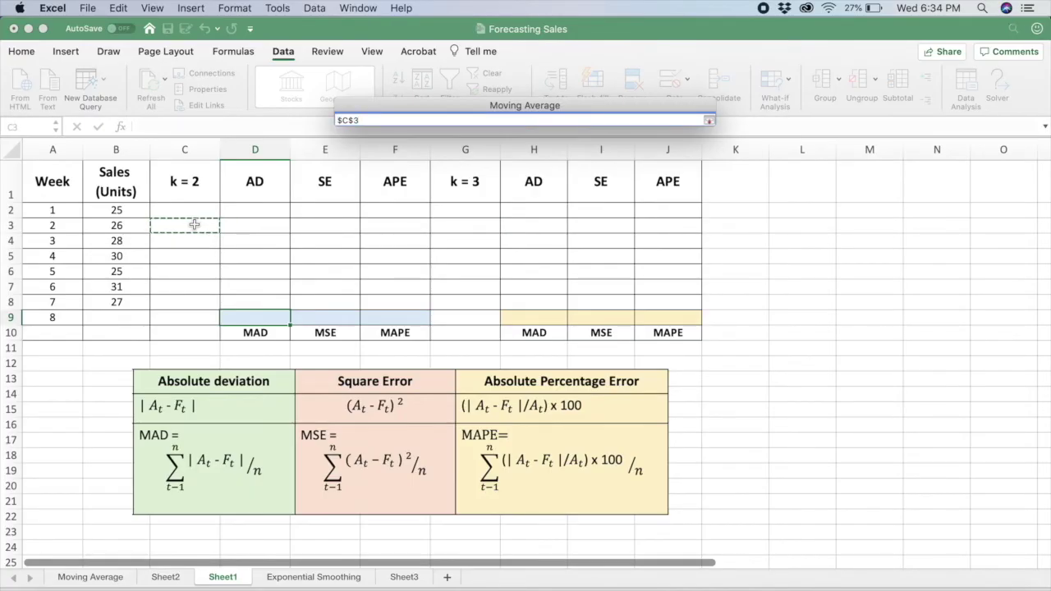
left_click(709, 120)
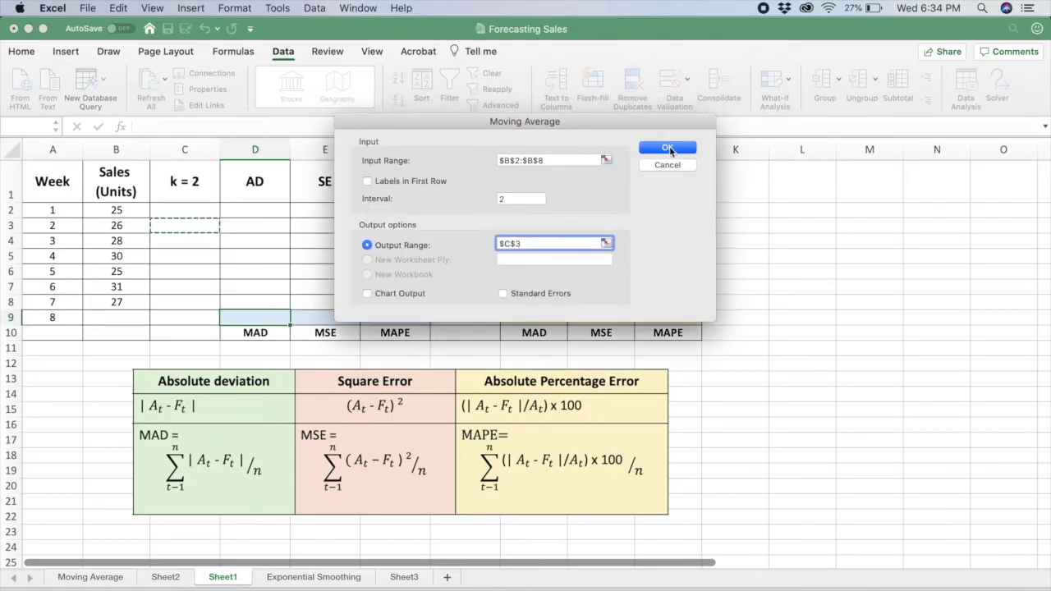
left_click(668, 148)
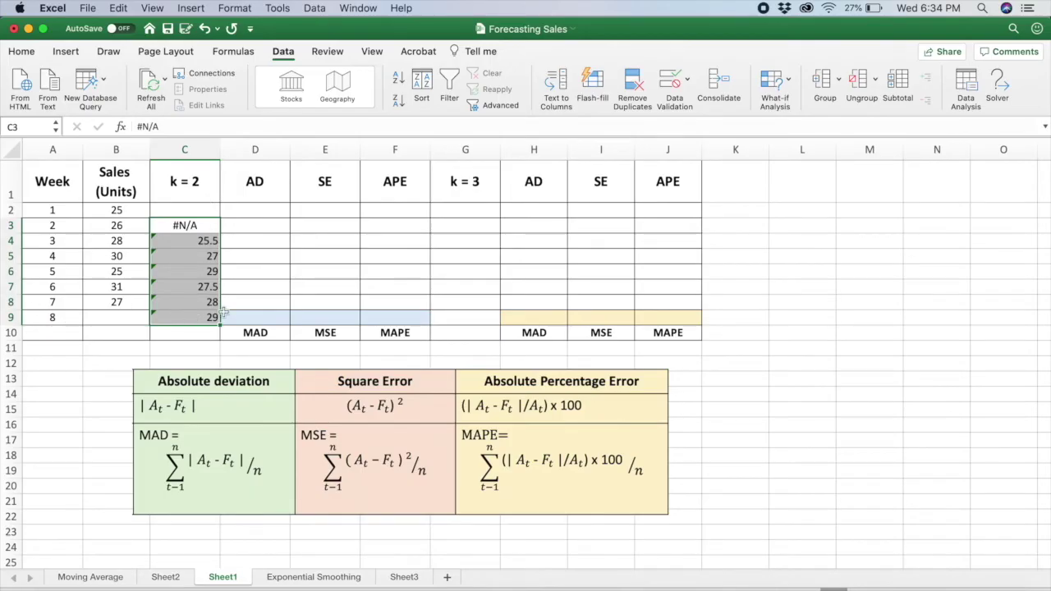
left_click(208, 221)
key("Delete")
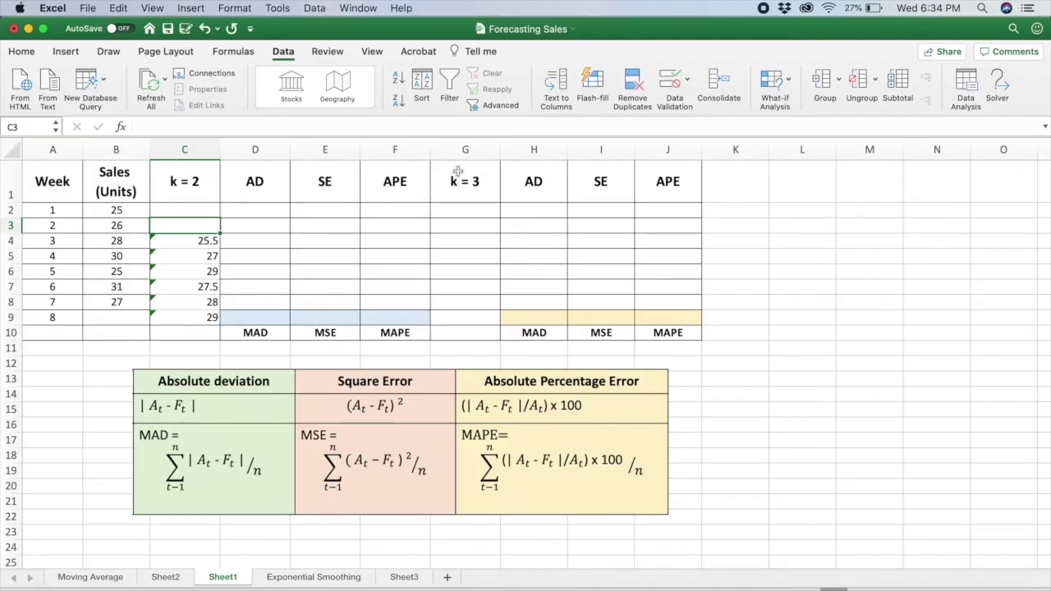
Run a Moving Average on B2:B8 with interval 3, output starting at G3
left_click(974, 86)
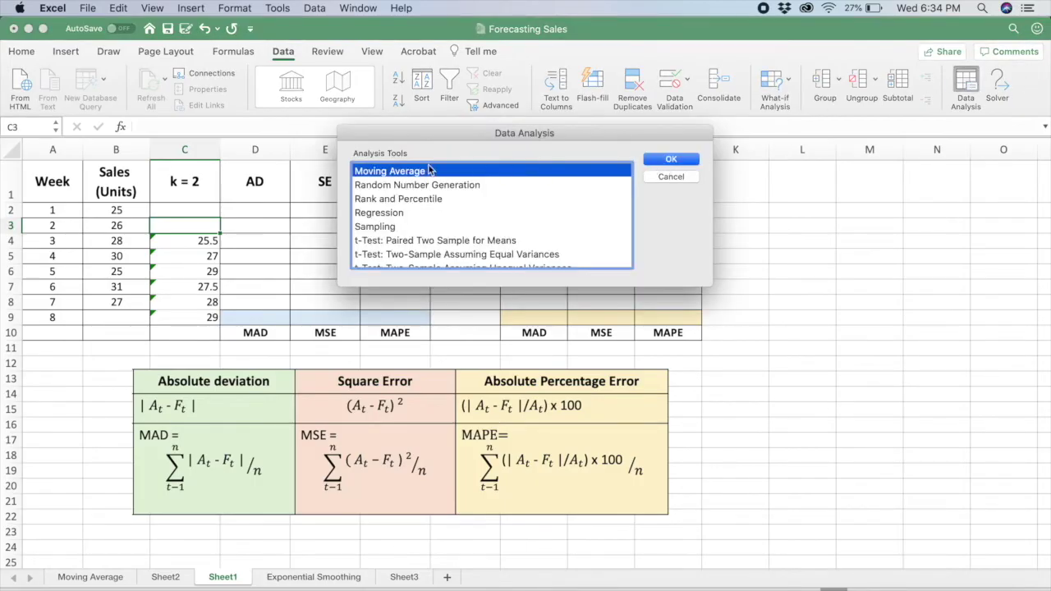
left_click(665, 161)
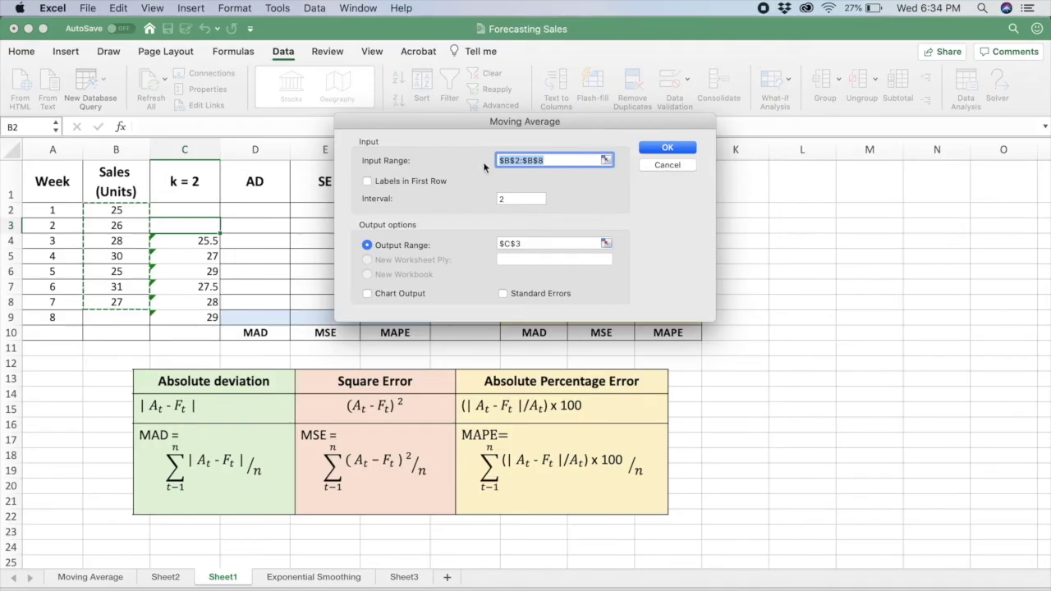
left_click(511, 198)
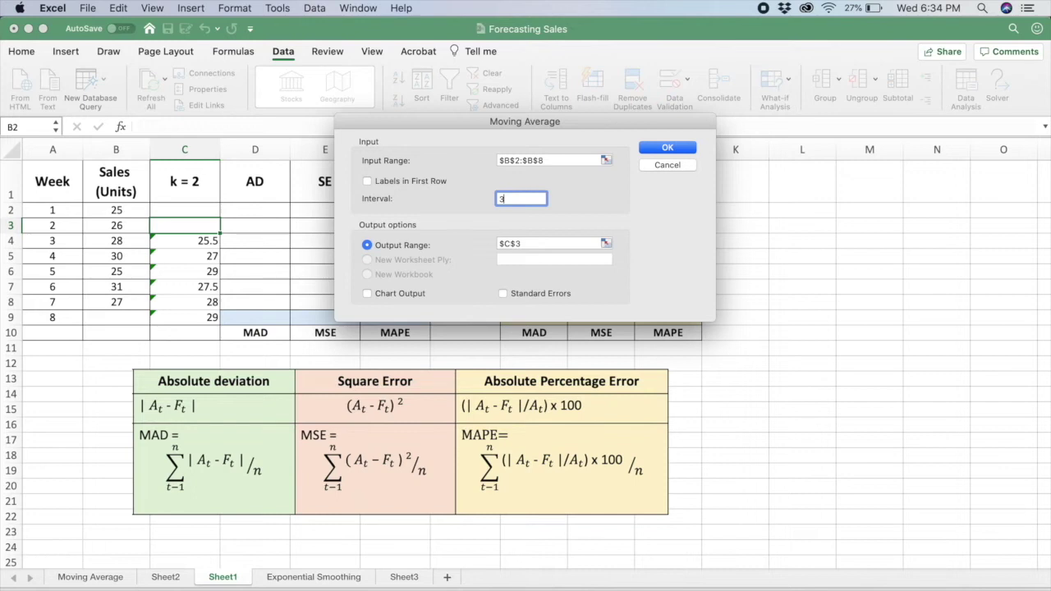
left_click(605, 243)
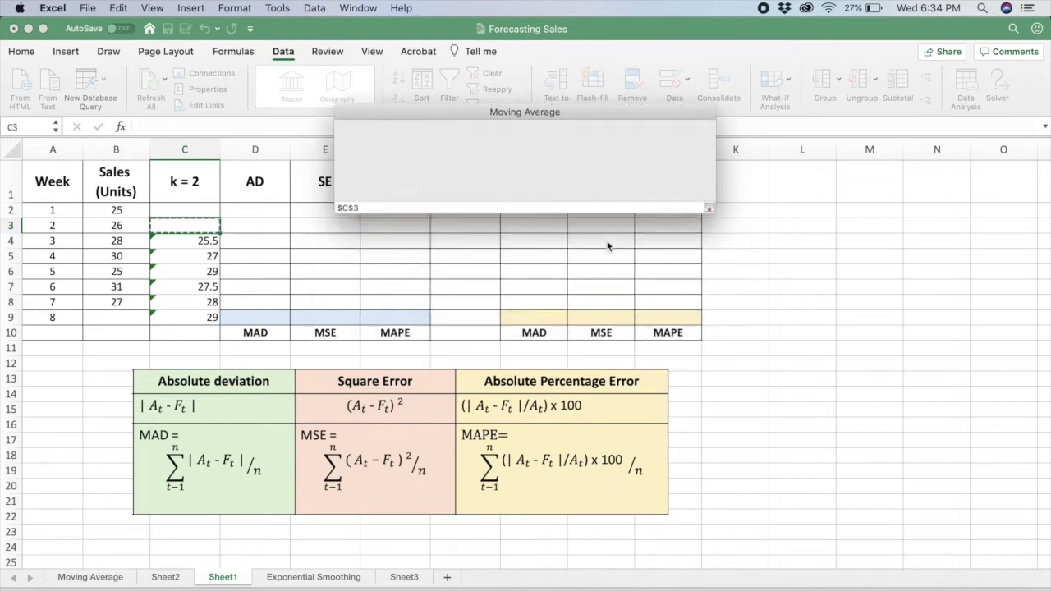
left_click(464, 225)
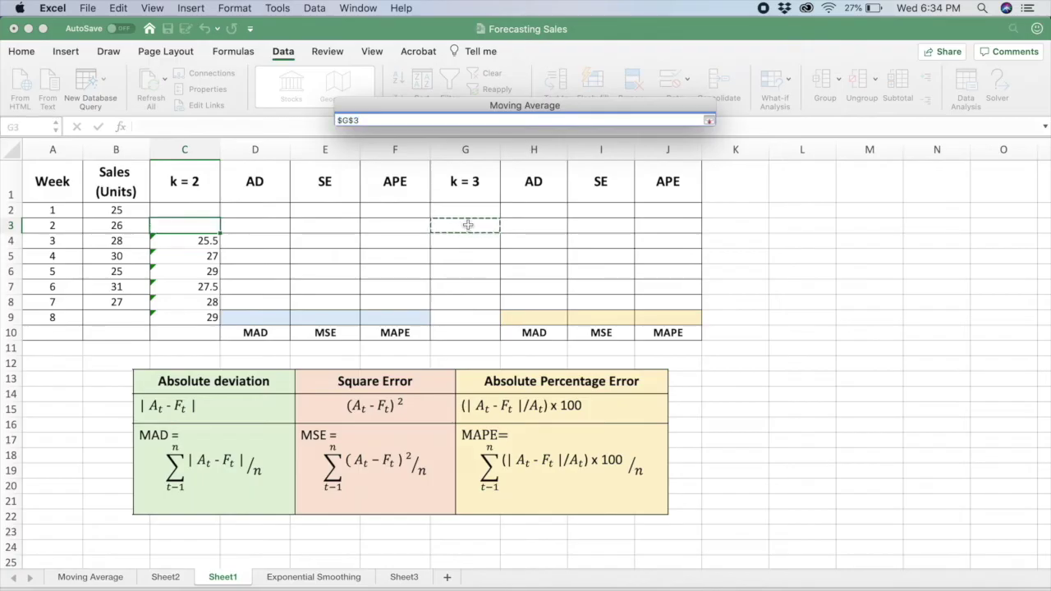
left_click(709, 120)
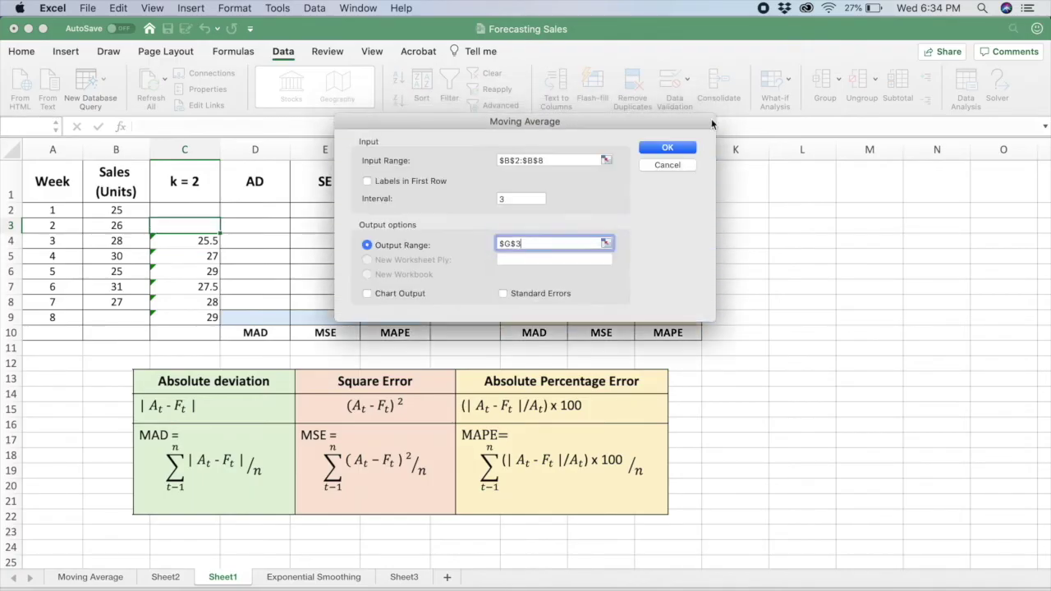
left_click(676, 147)
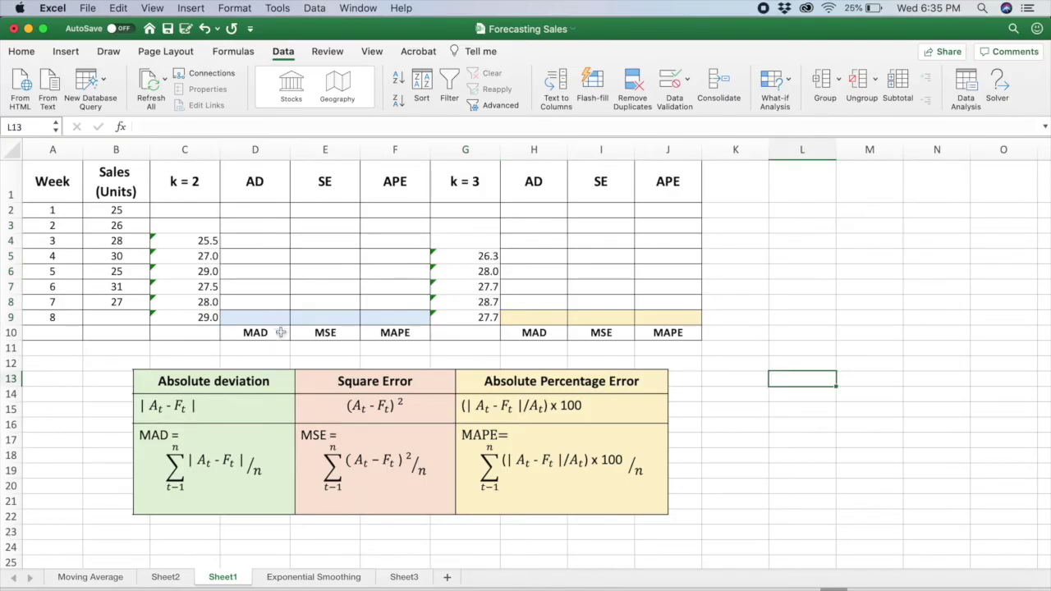
Enter =ABS(B4-C4) in D4 and fill it down to D8
double_click(243, 241)
type("=")
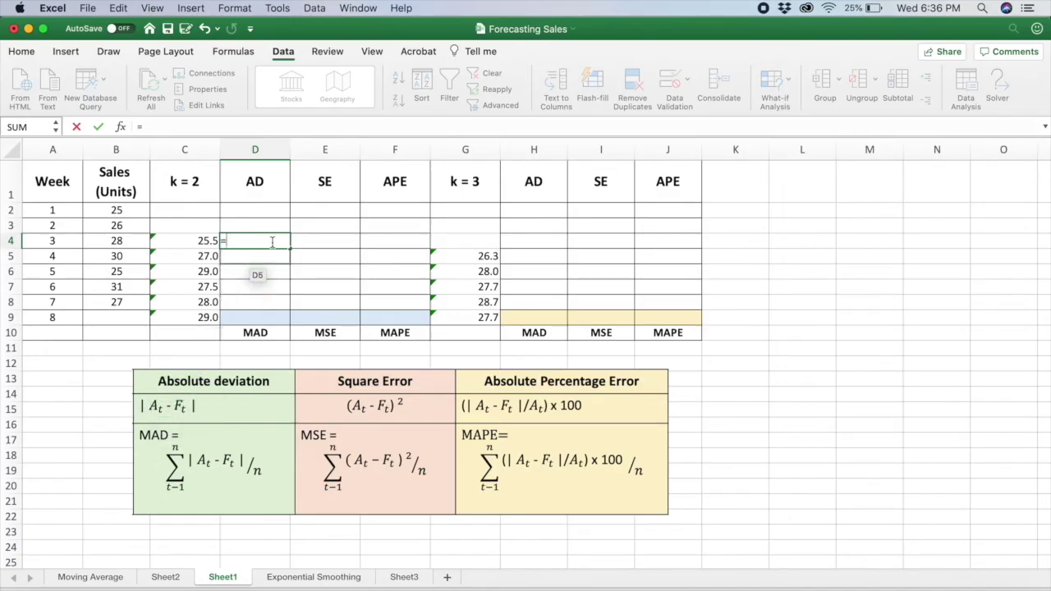
type("ABS")
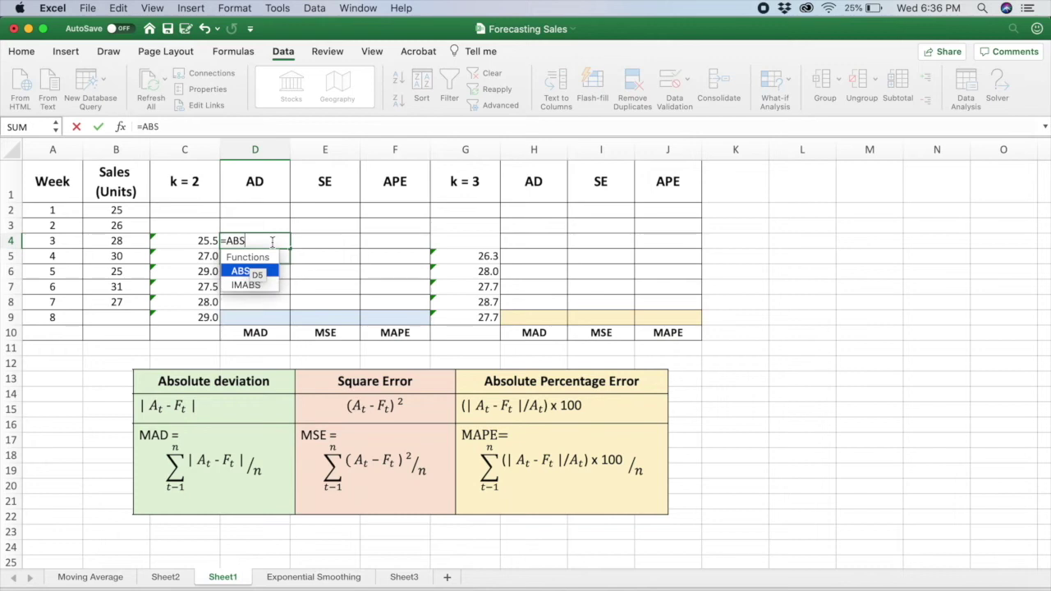
type("(")
key("BackSpace")
type("(")
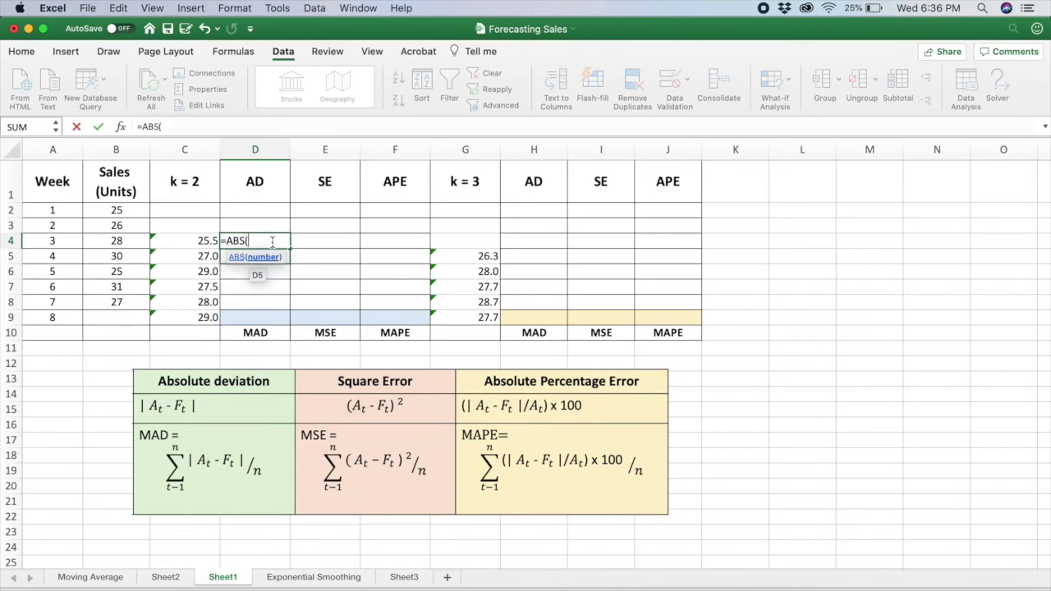
left_click(132, 241)
type("-")
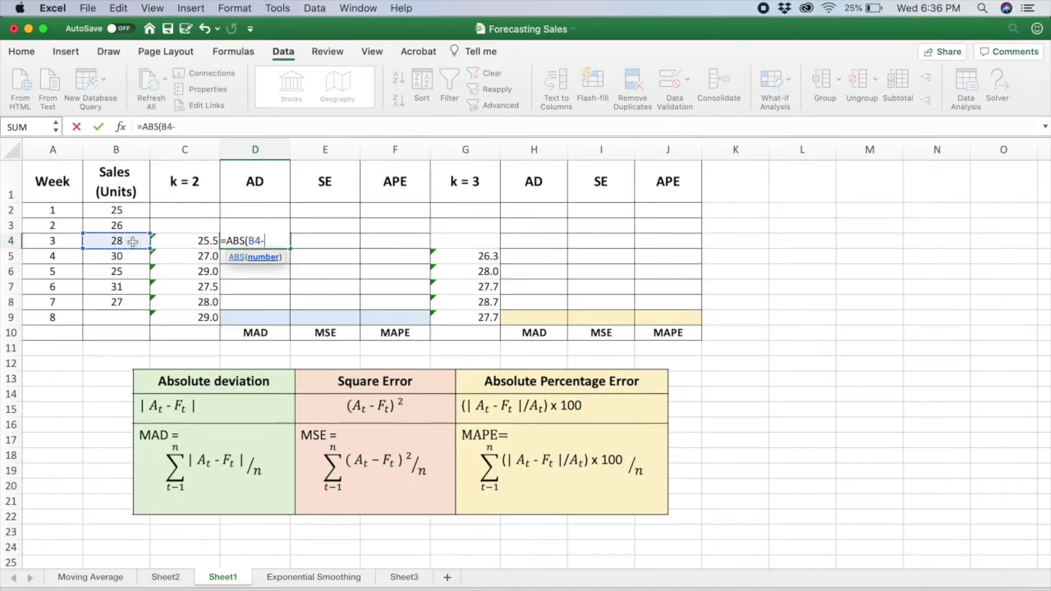
left_click(177, 240)
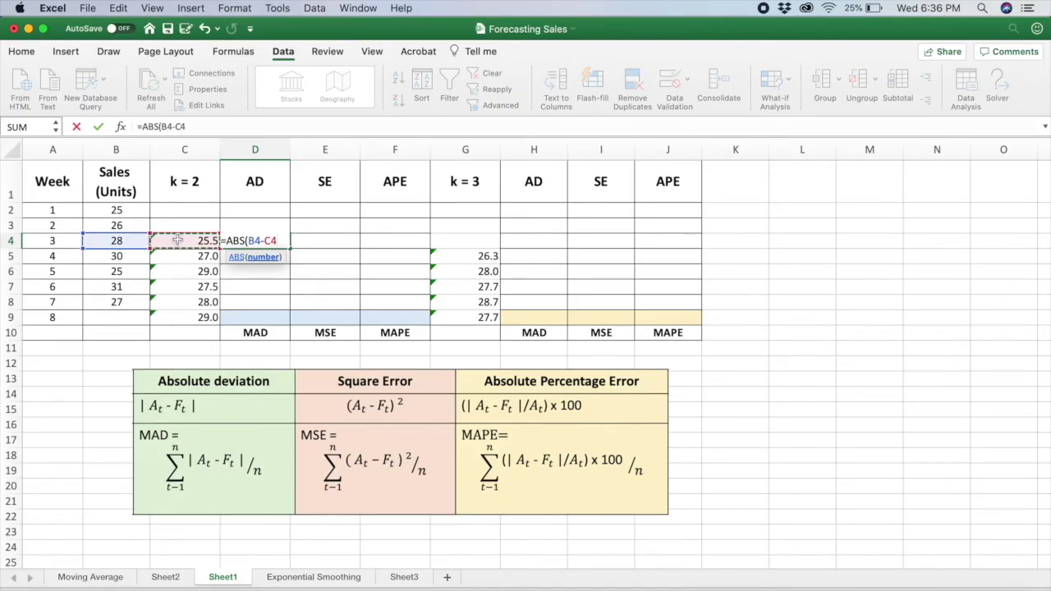
type(")")
key("Return")
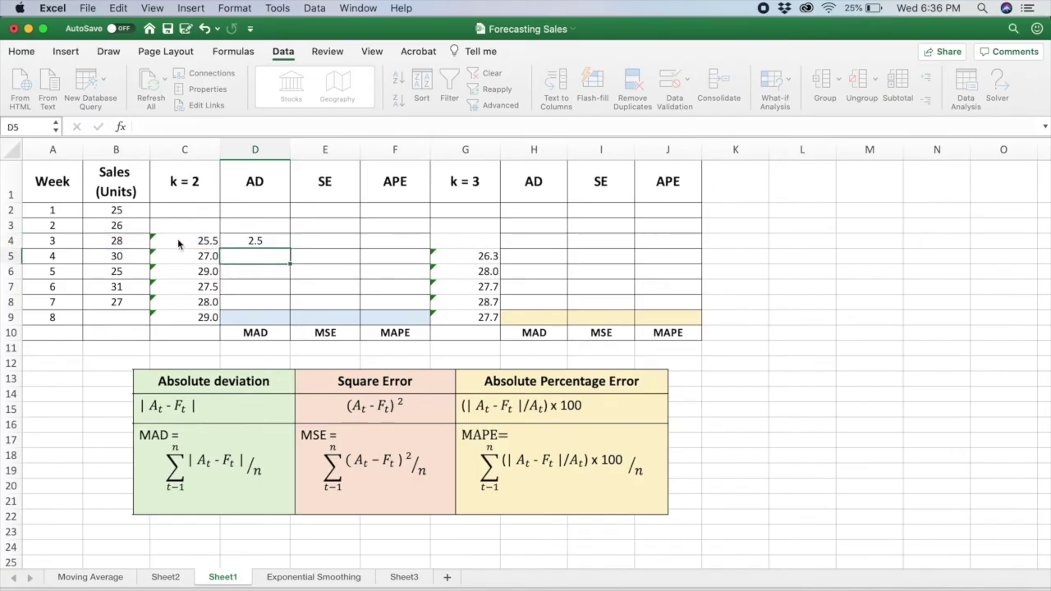
left_click(282, 241)
left_click_drag(290, 249, 287, 306)
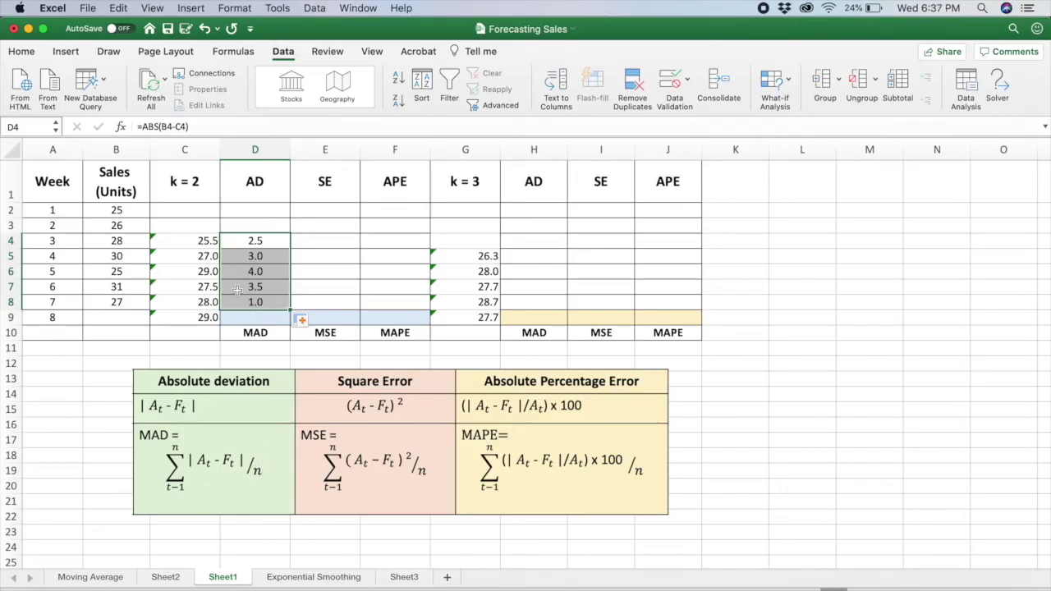
Enter =AVERAGE(D4:D8) in D9 for a k = 2 MAD of 2.8
double_click(241, 319)
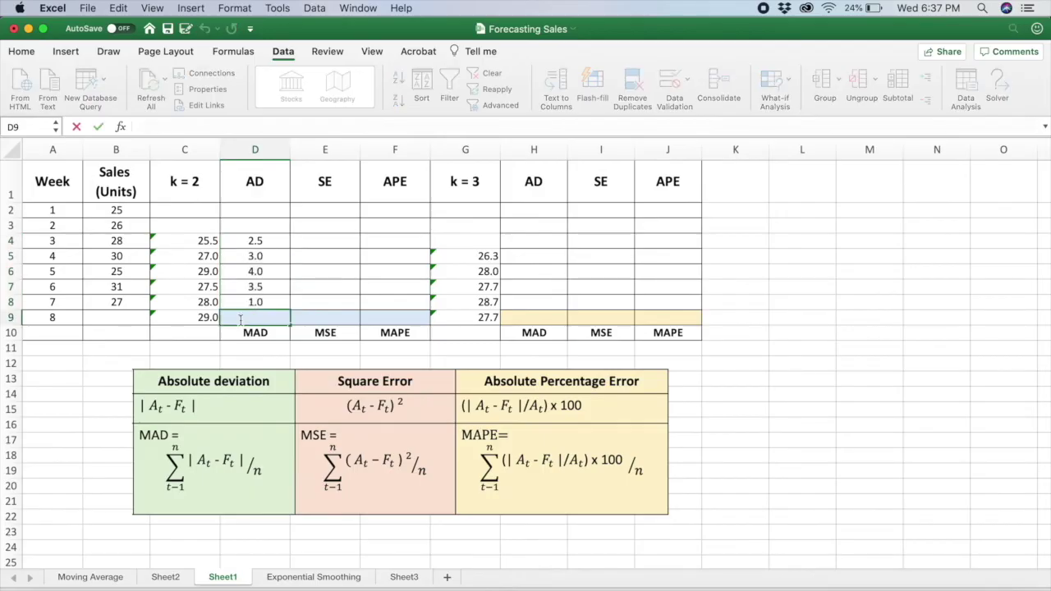
type("=Ave")
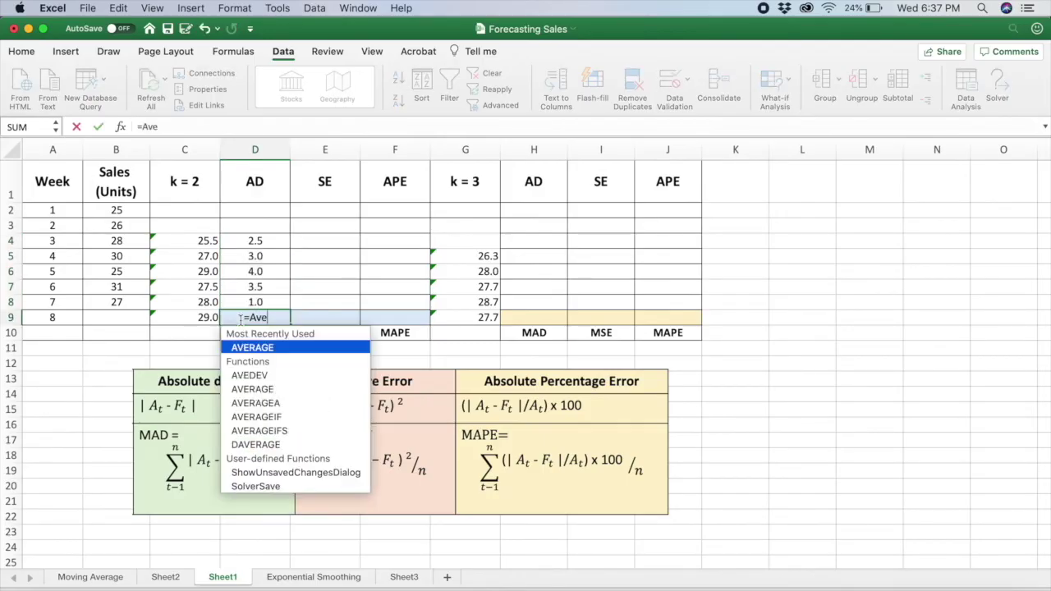
double_click(242, 345)
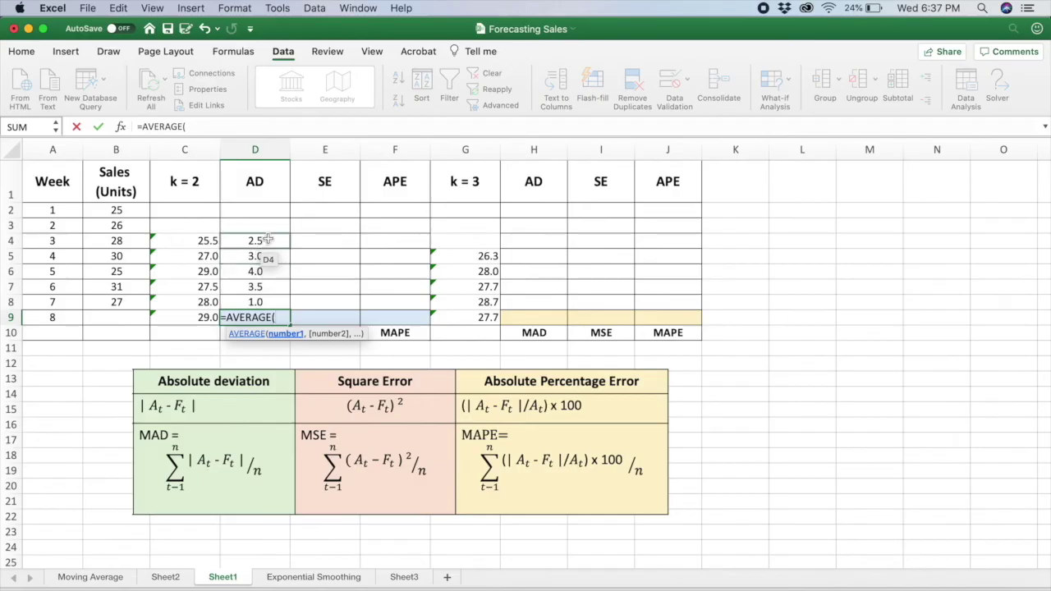
left_click_drag(272, 301, 271, 243)
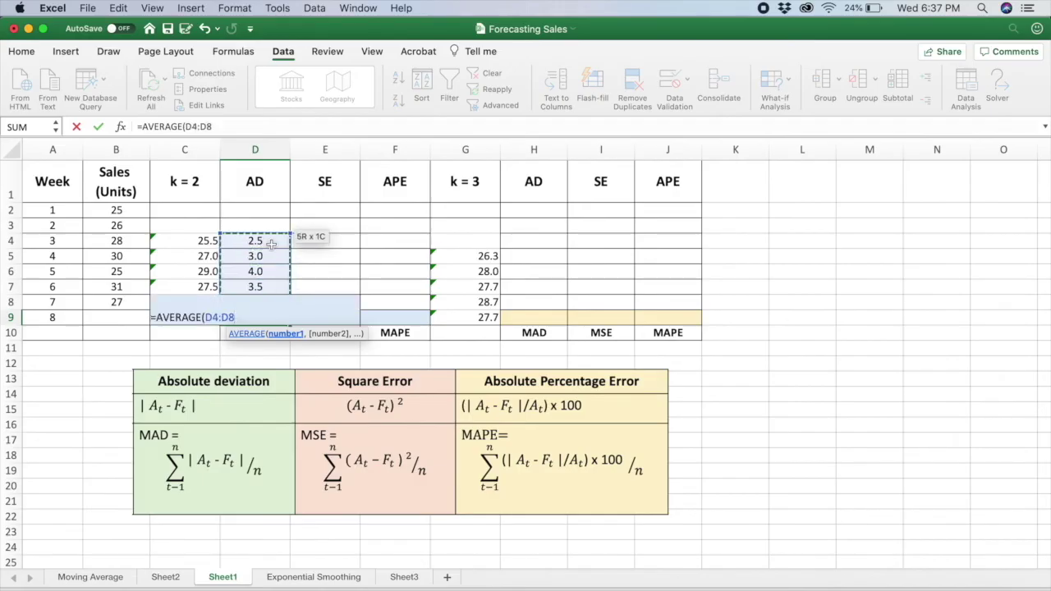
key("Return")
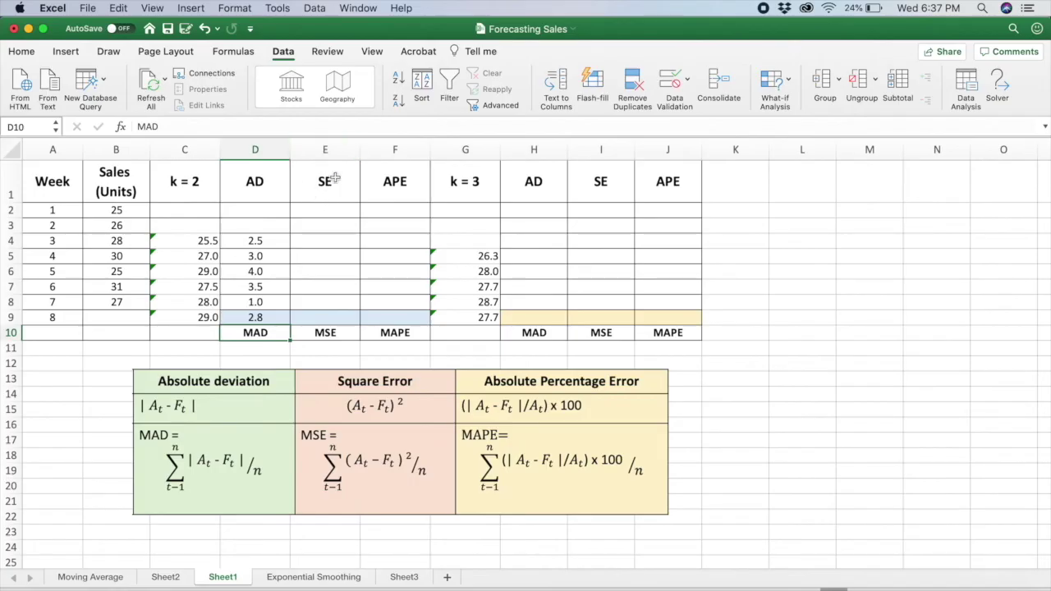
double_click(315, 239)
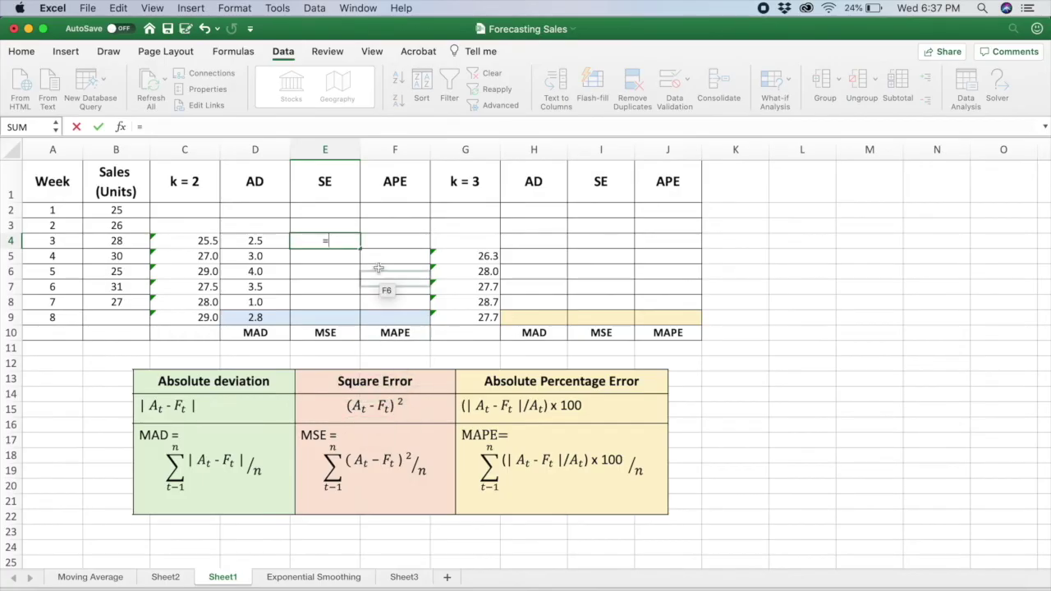
Enter =D4^2 in E4 and fill it to E8 (6.3, 9.0, 16.0, 12.3, 1.0)
left_click(265, 241)
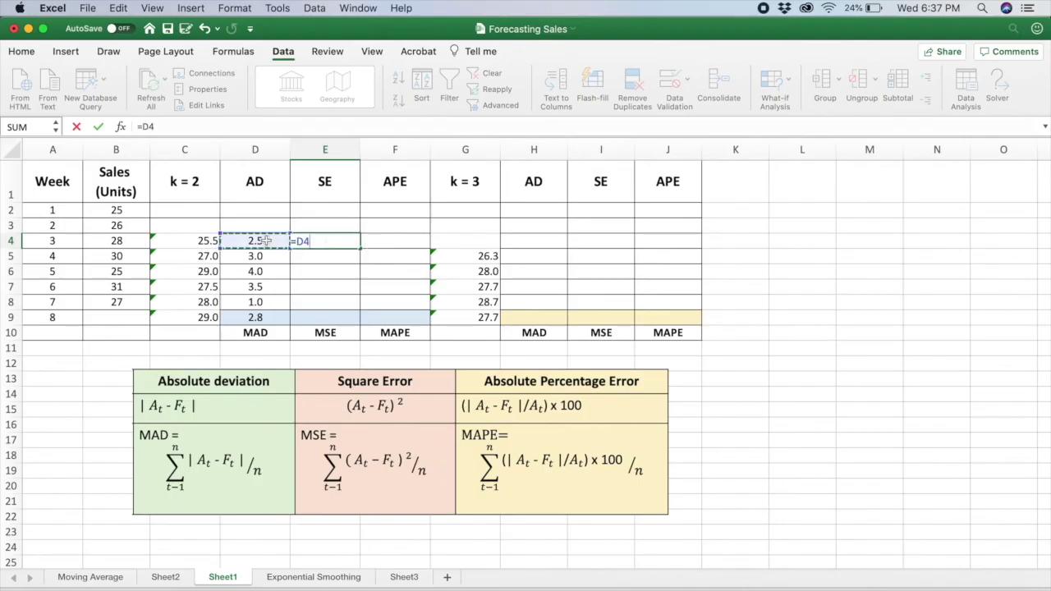
type("^2")
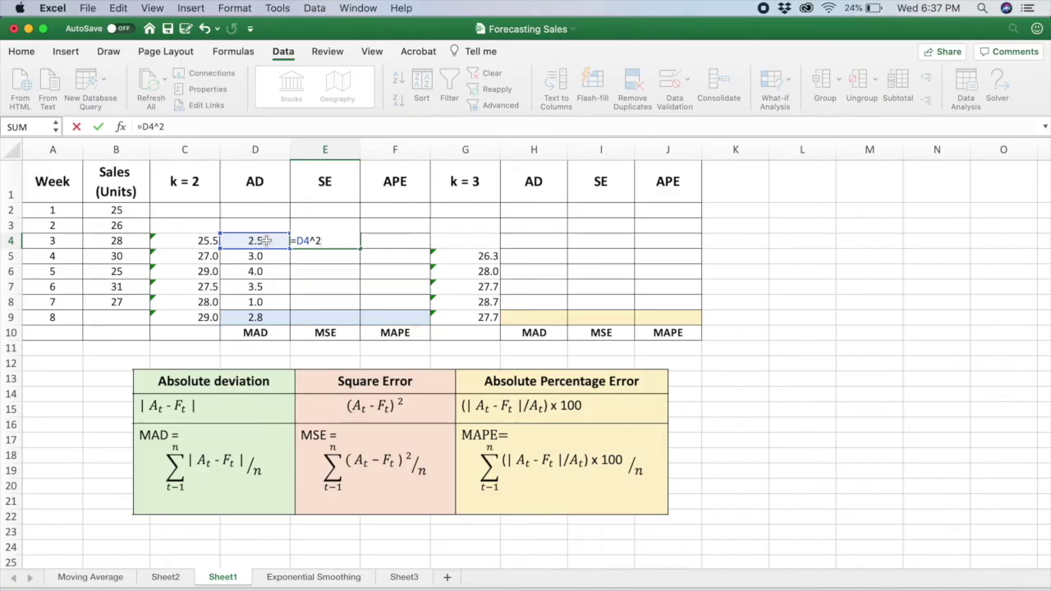
key("Return")
left_click(349, 241)
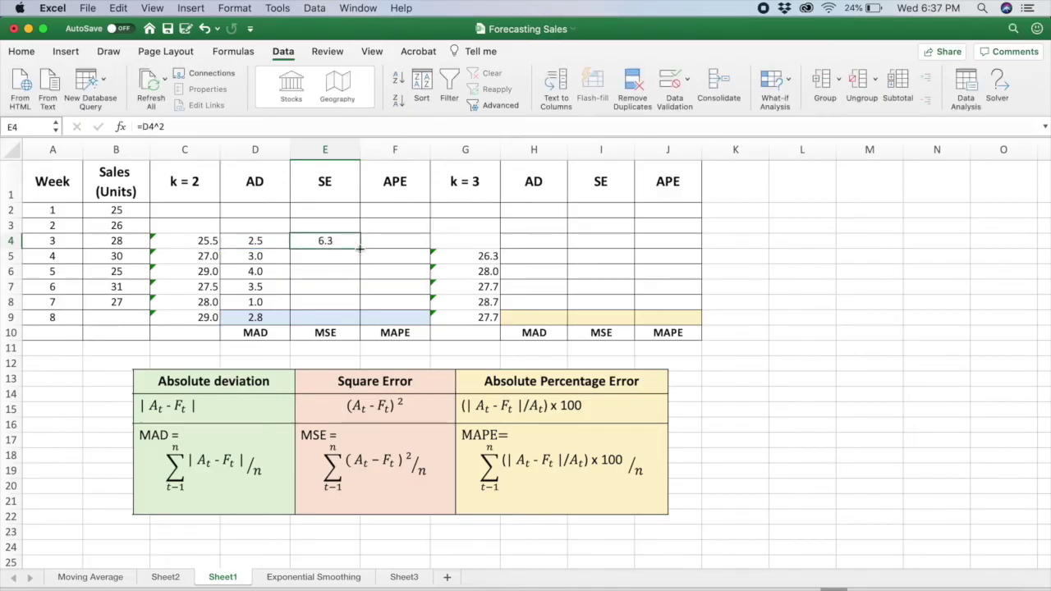
left_click_drag(359, 249, 358, 305)
double_click(337, 318)
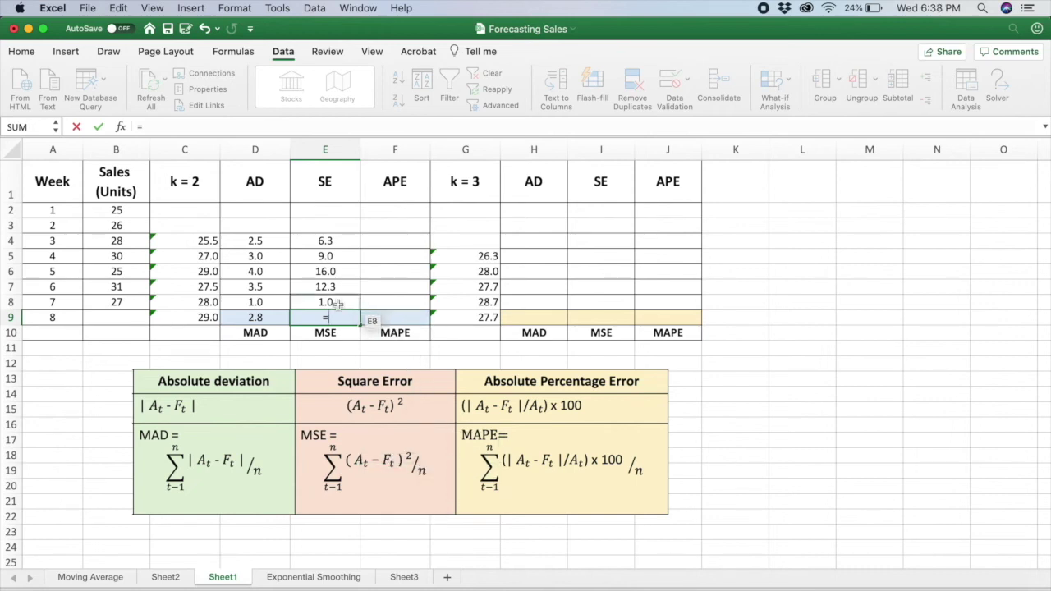
Enter =AVERAGE(E4:E8) in E9 for an MSE of 8.9
type("av")
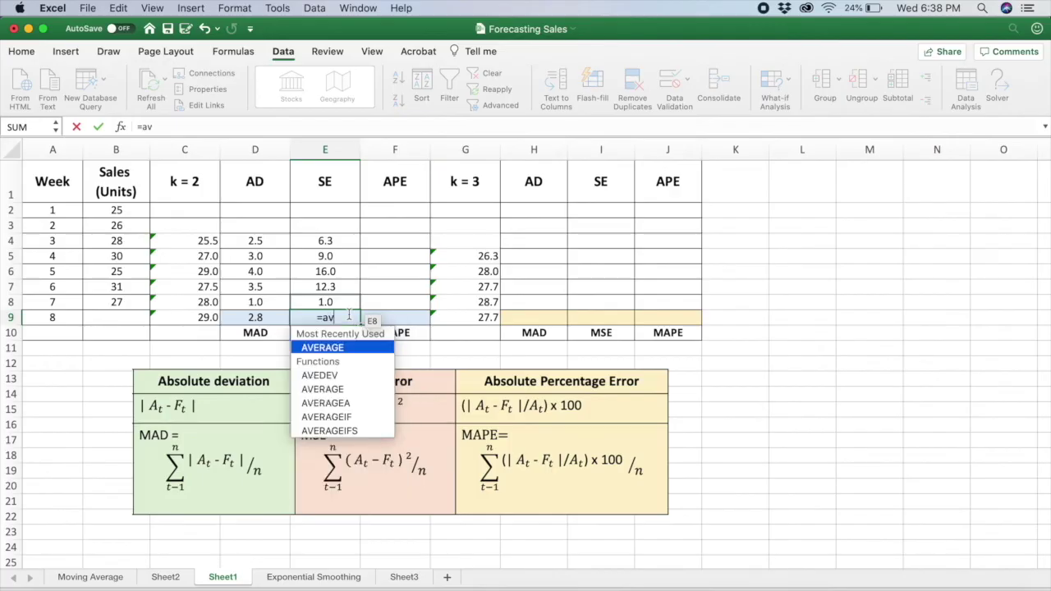
double_click(342, 348)
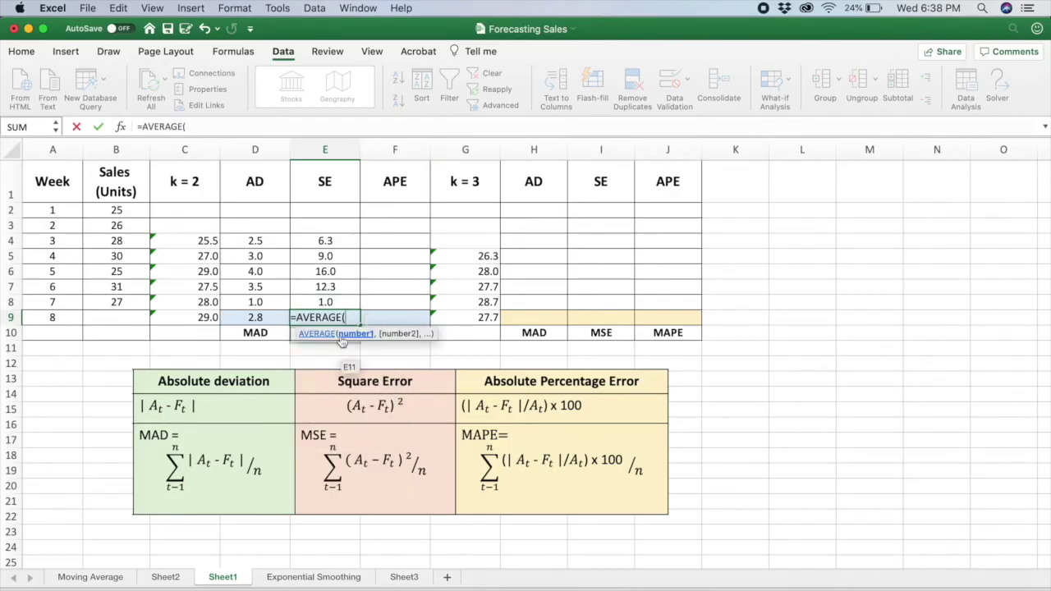
left_click_drag(325, 302, 333, 242)
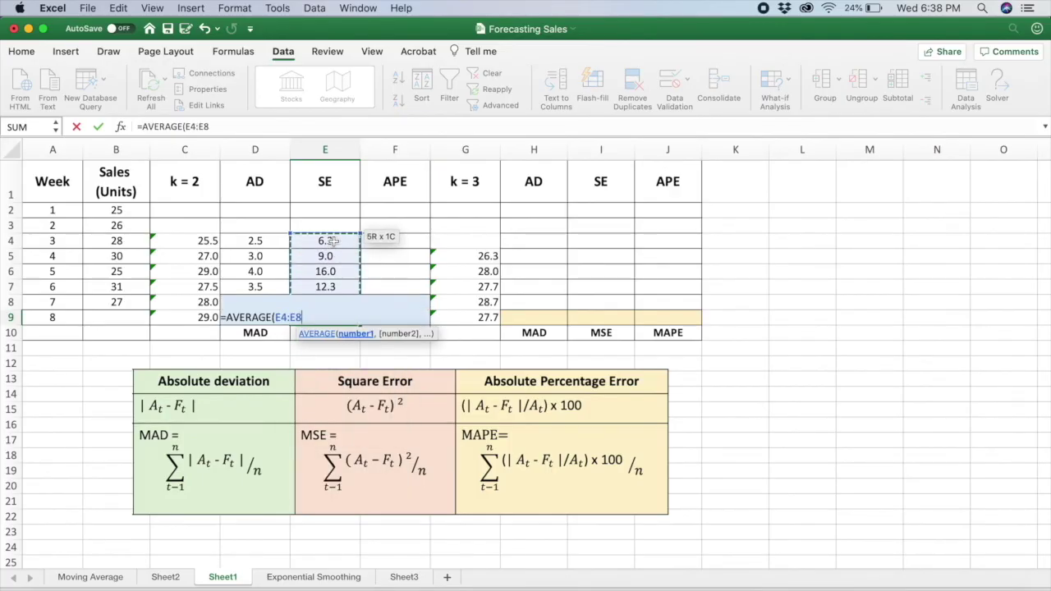
key("Return")
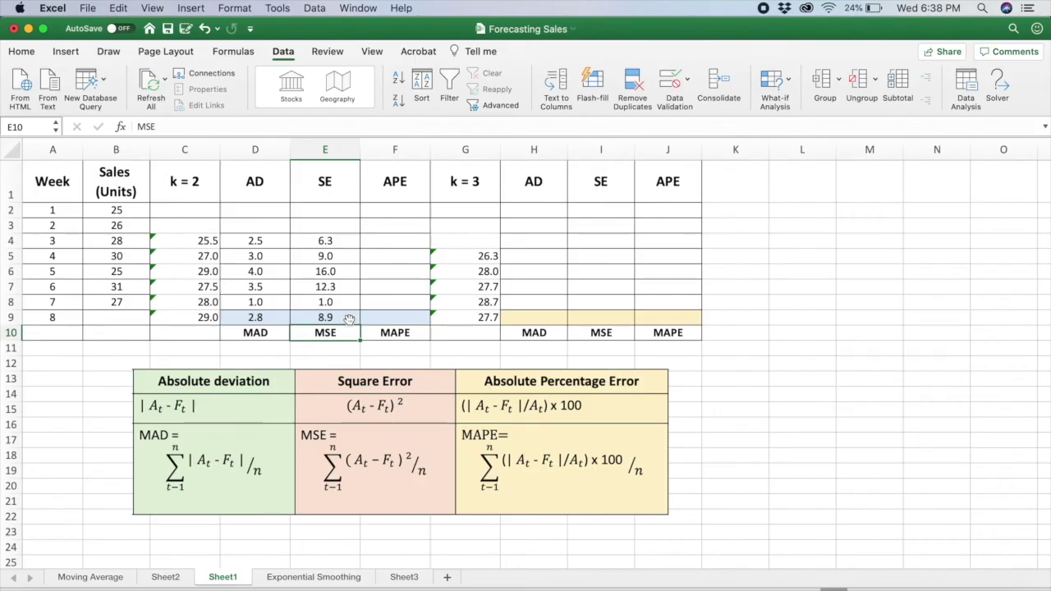
double_click(381, 240)
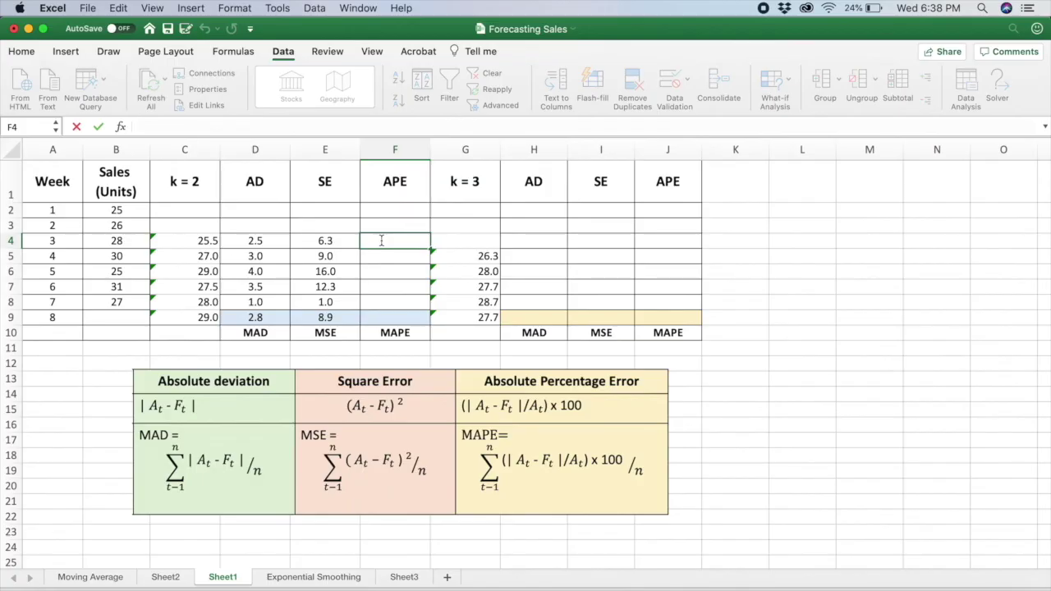
Enter =D4/B4*100 in F4 and fill it to F8 (8.9, 10.0, 16.0, 11.3, 3.7)
type("=")
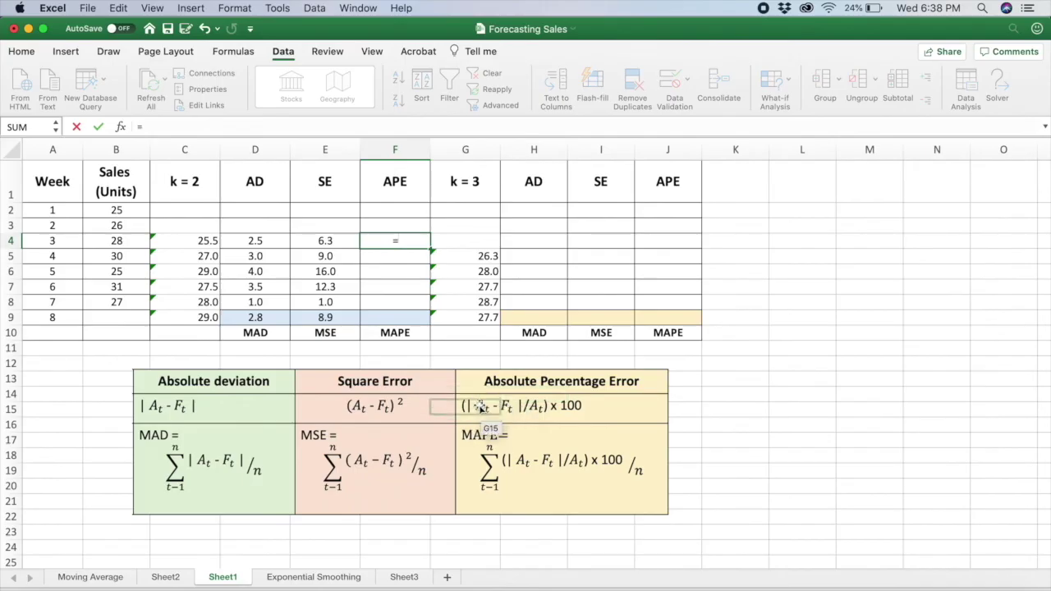
left_click(265, 242)
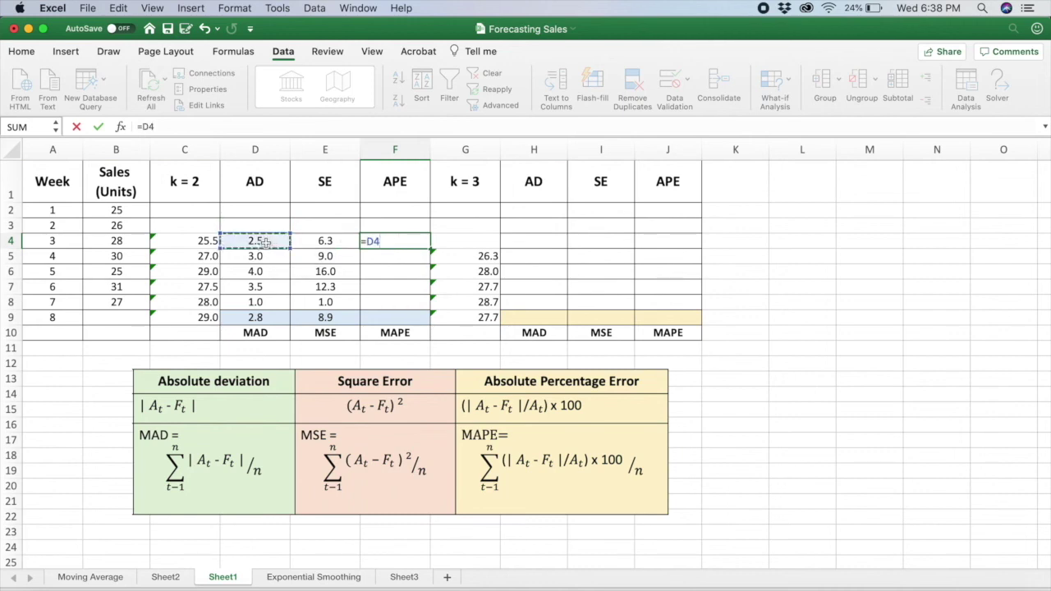
type("/")
left_click(118, 240)
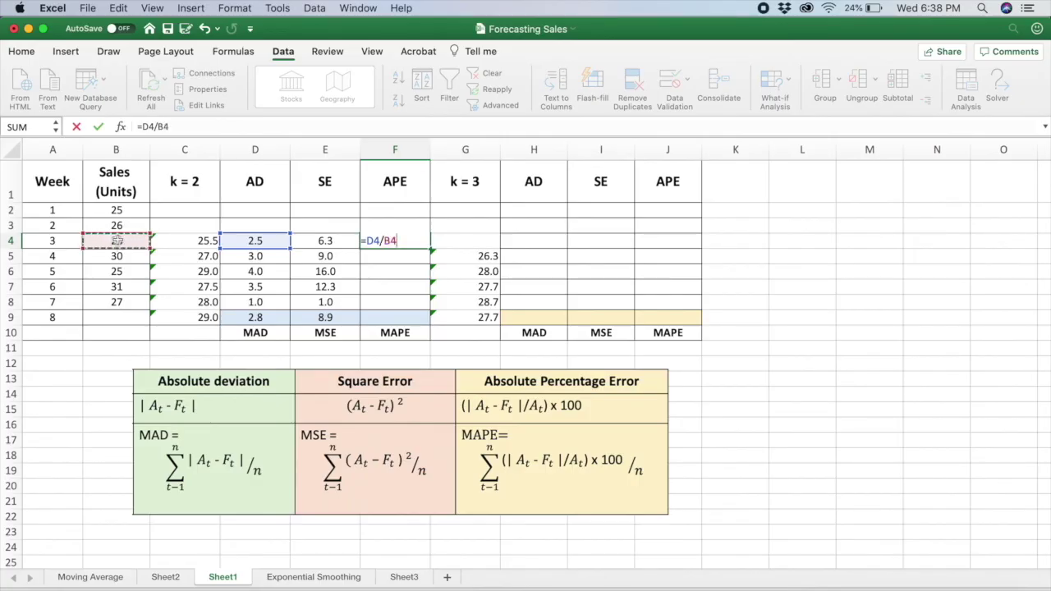
type("*")
key("Return")
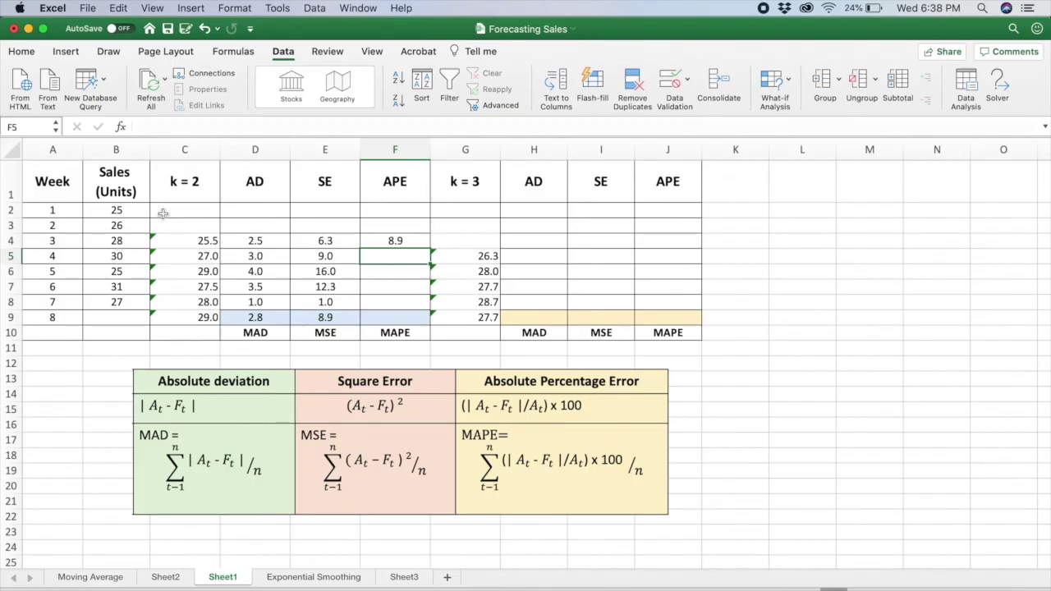
left_click(406, 239)
left_click_drag(428, 249, 426, 304)
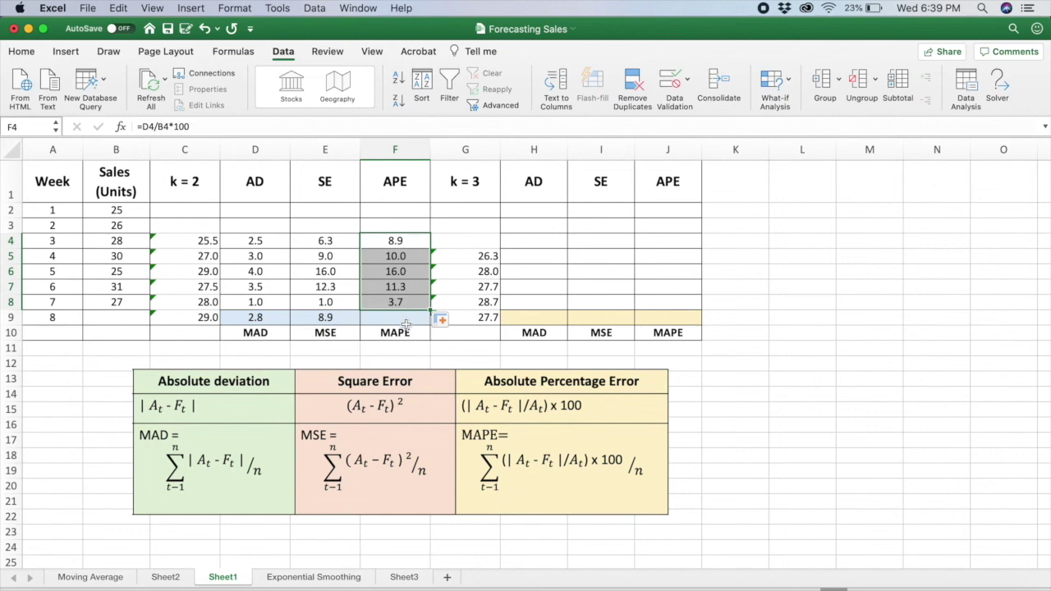
Enter =AVERAGE(F4:F8) in F9 as the k = 2 MAPE
double_click(406, 320)
type("=")
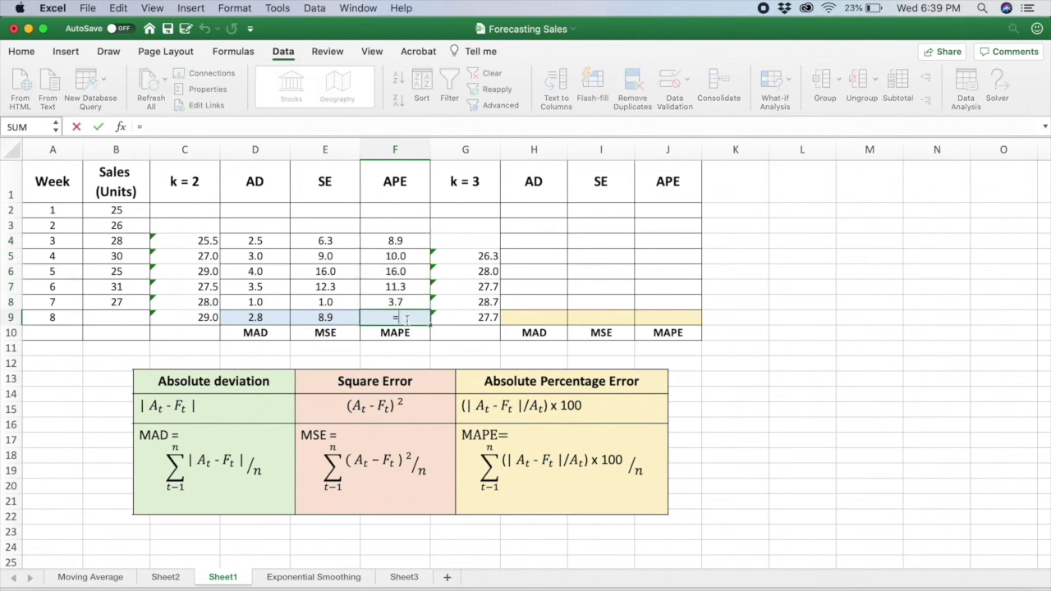
type("Av")
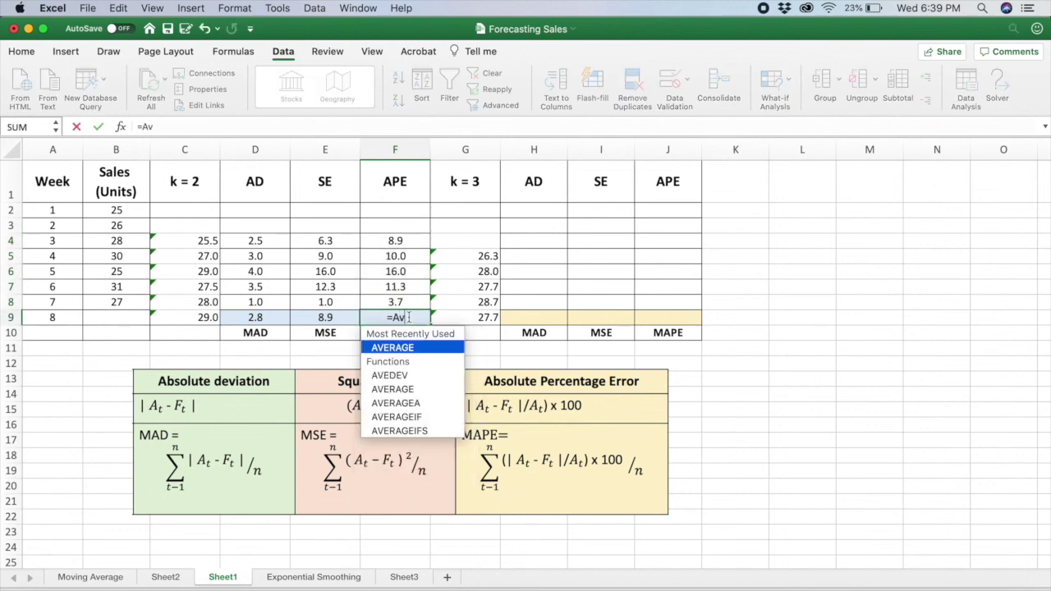
double_click(399, 347)
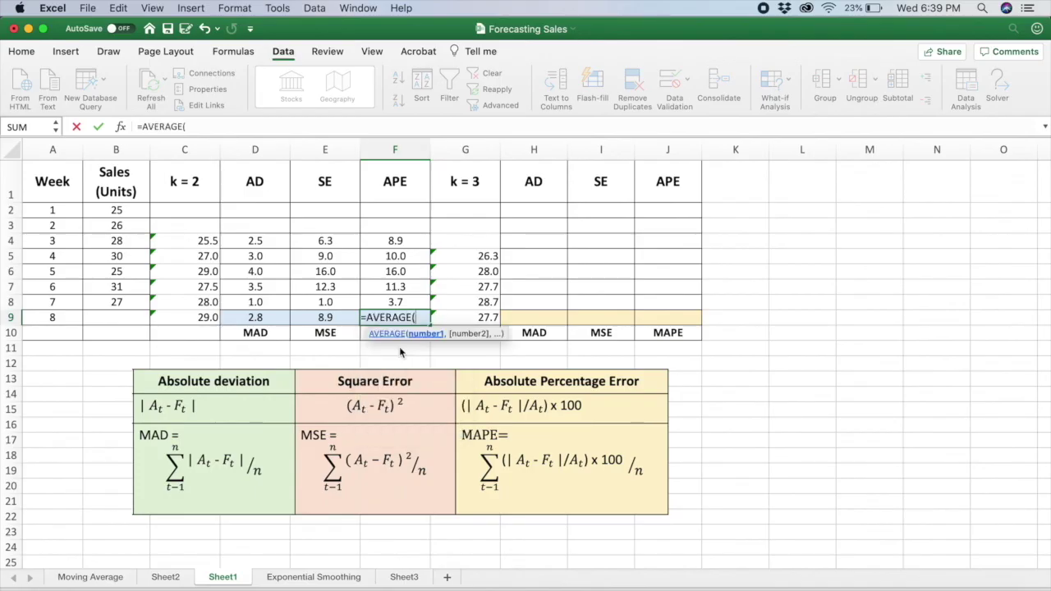
left_click(404, 240)
left_click_drag(409, 242, 417, 301)
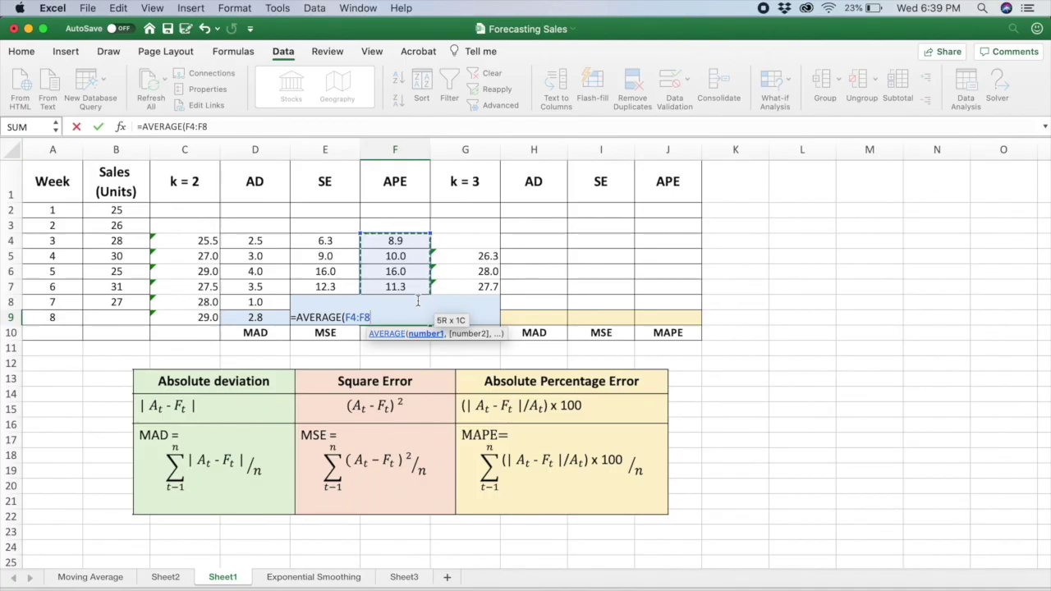
key("Return")
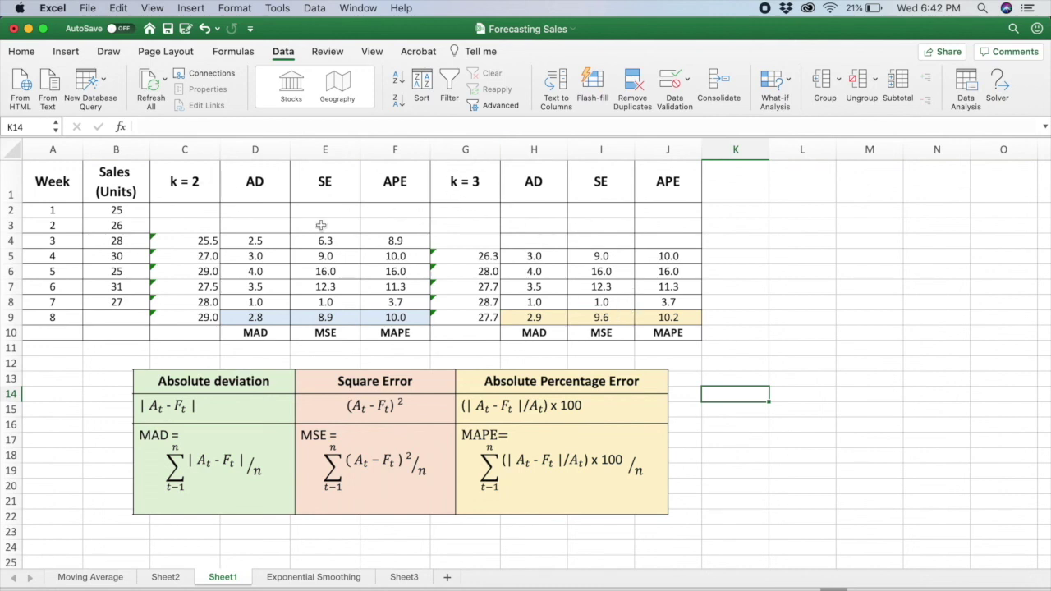
Fill C9 (29.0) and G9 (27.7) with yellow
left_click(194, 317)
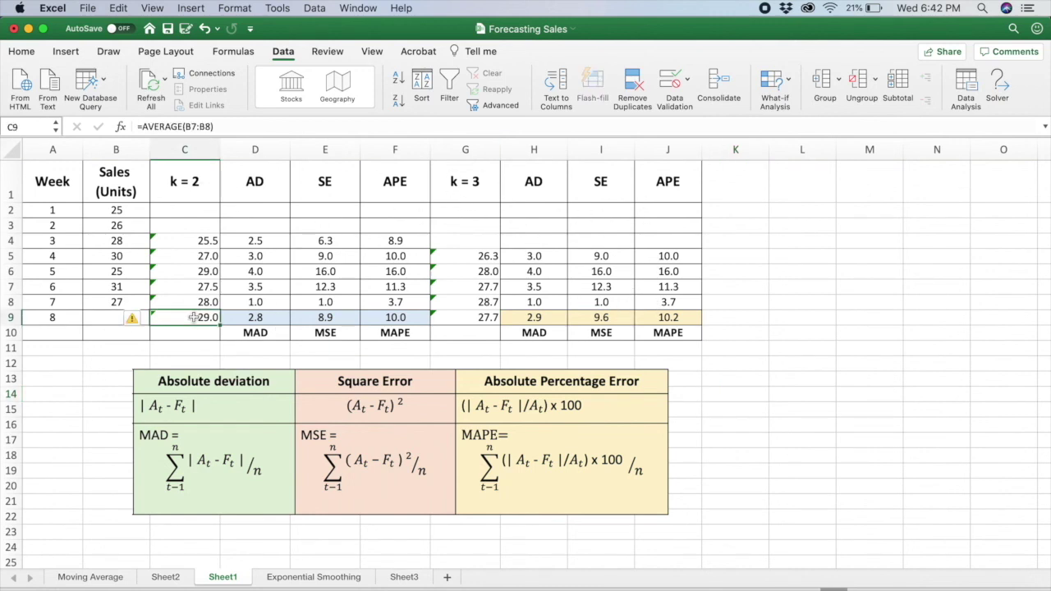
left_click(25, 51)
left_click(220, 100)
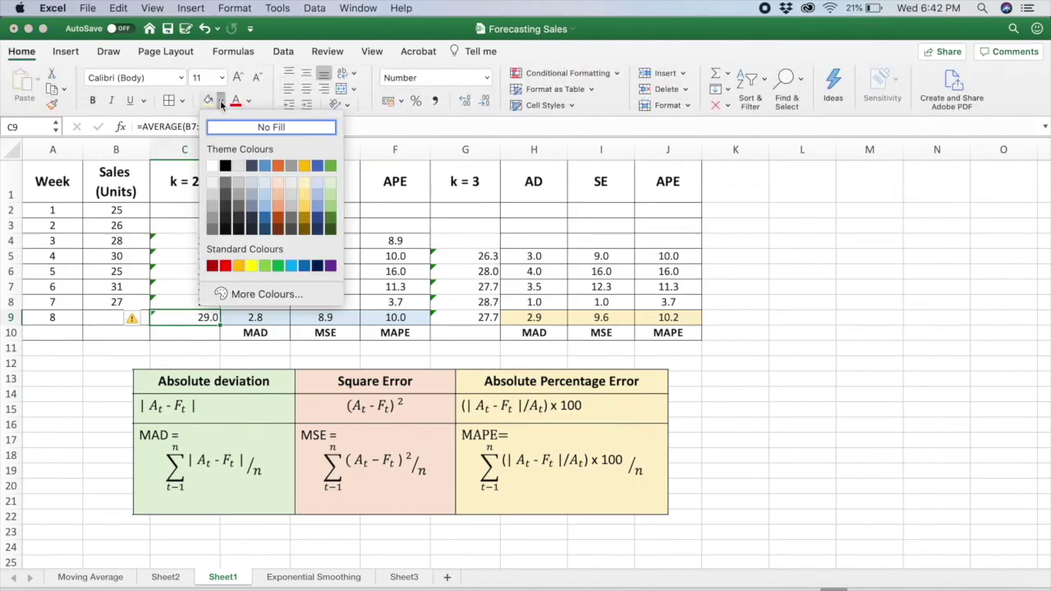
left_click(251, 265)
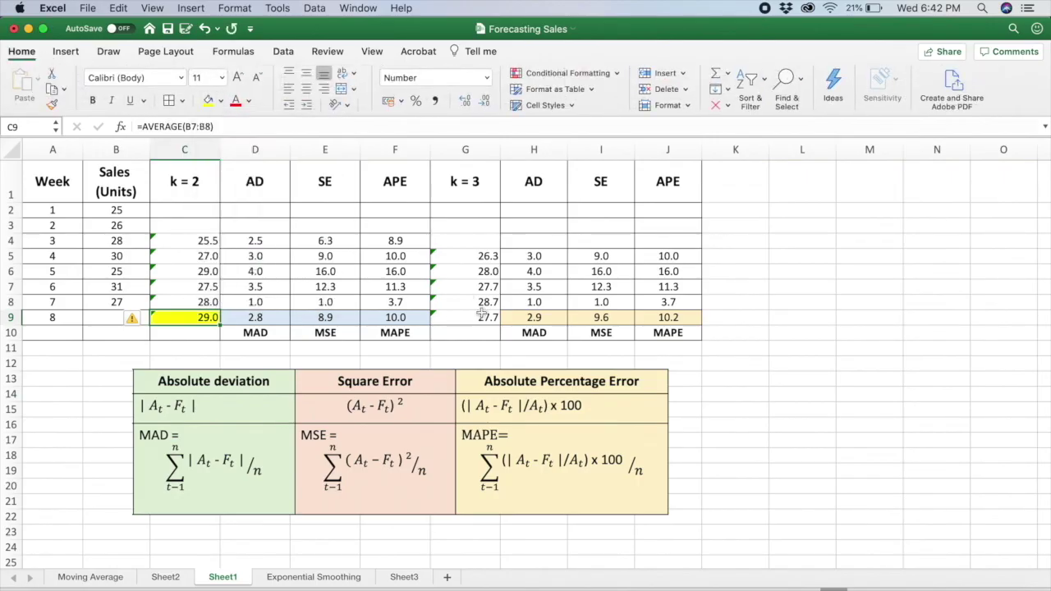
left_click(475, 320)
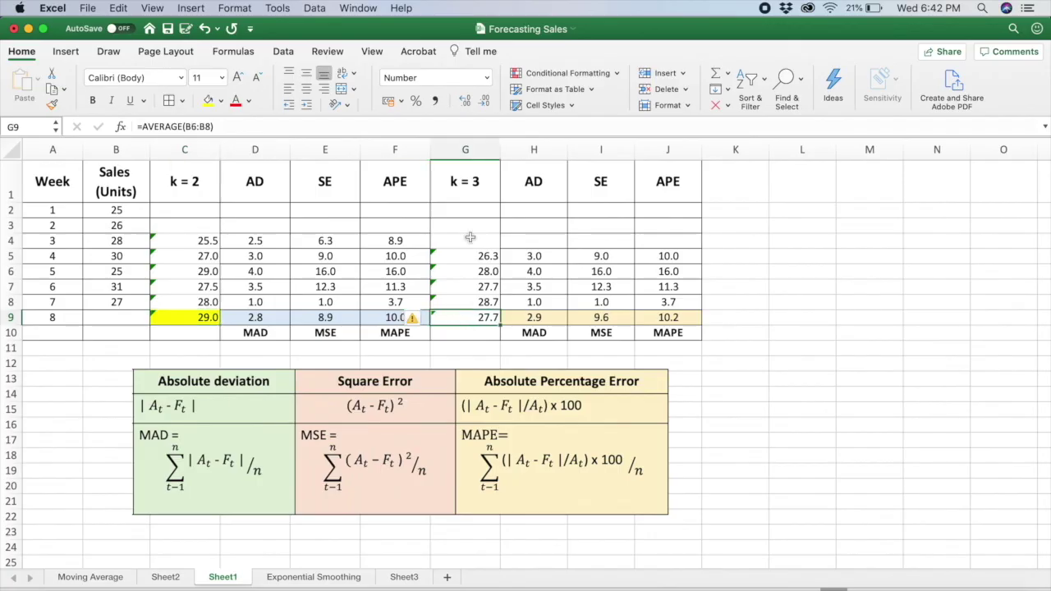
left_click(208, 100)
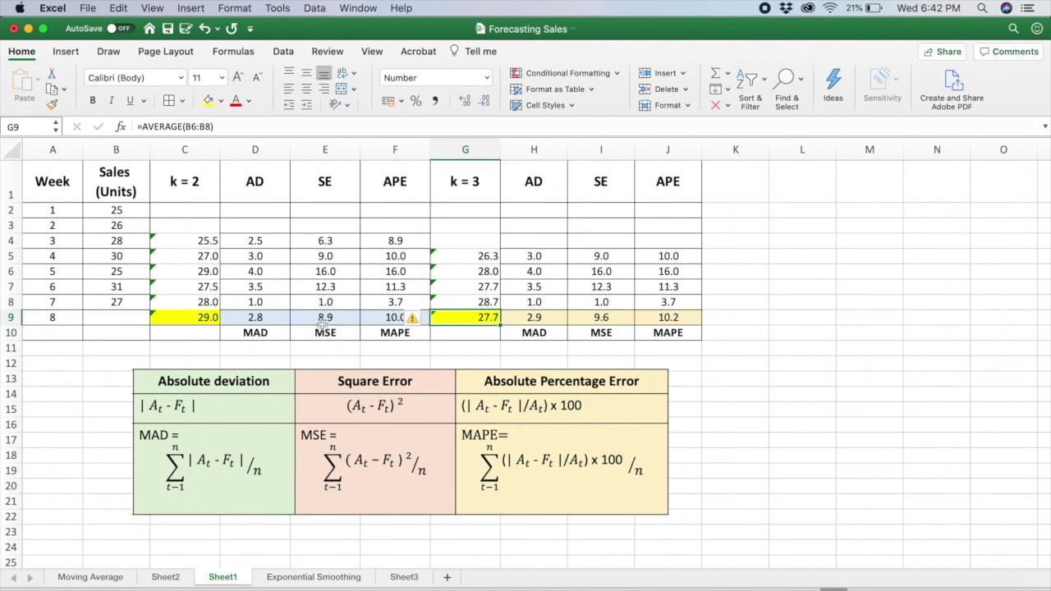
left_click(457, 355)
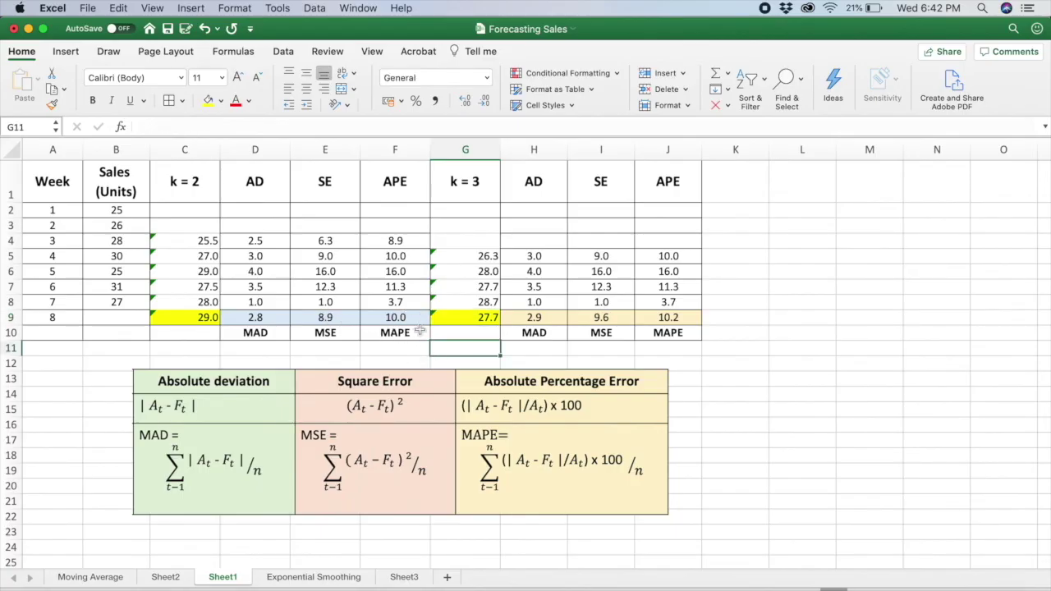